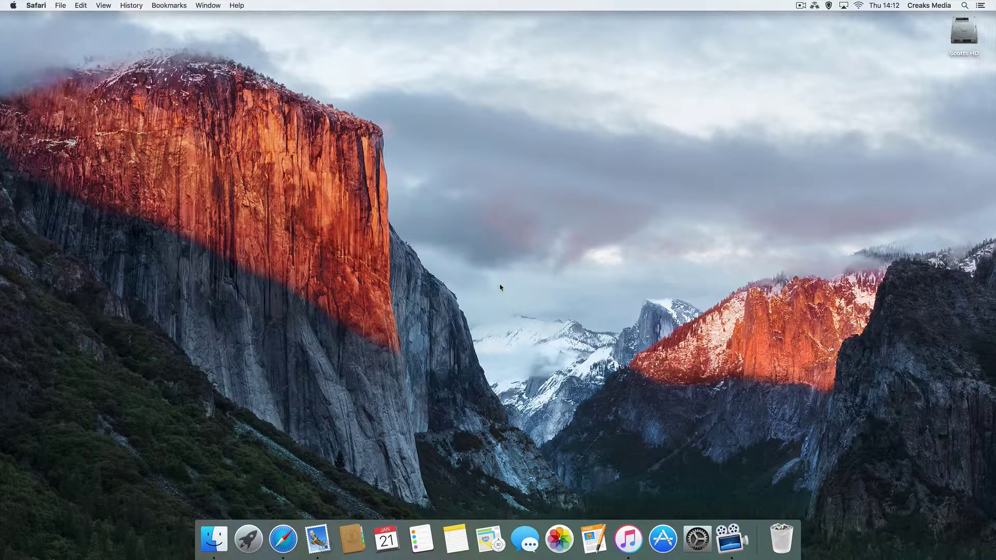
Step: Open iTunes and look through the artwork in the TV shows, movies and music libraries, then minimize its window
{"action": "left_click", "coordinate": [627, 539]}
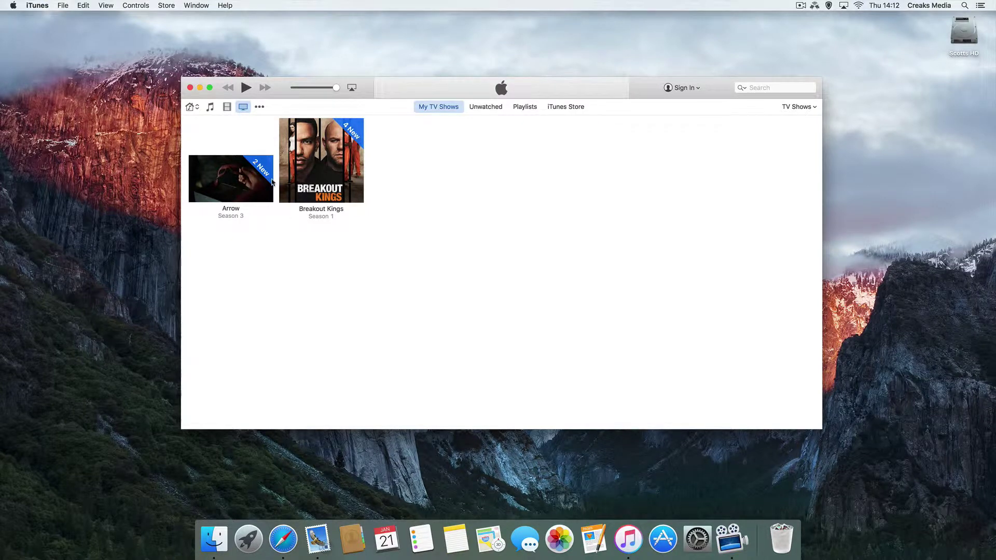
{"action": "left_click", "coordinate": [227, 107]}
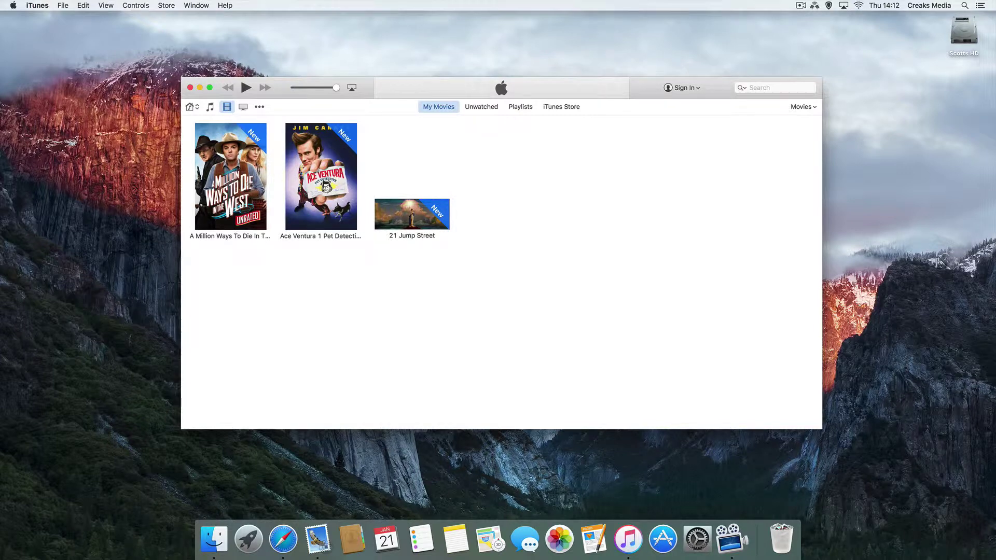
{"action": "left_click", "coordinate": [210, 108]}
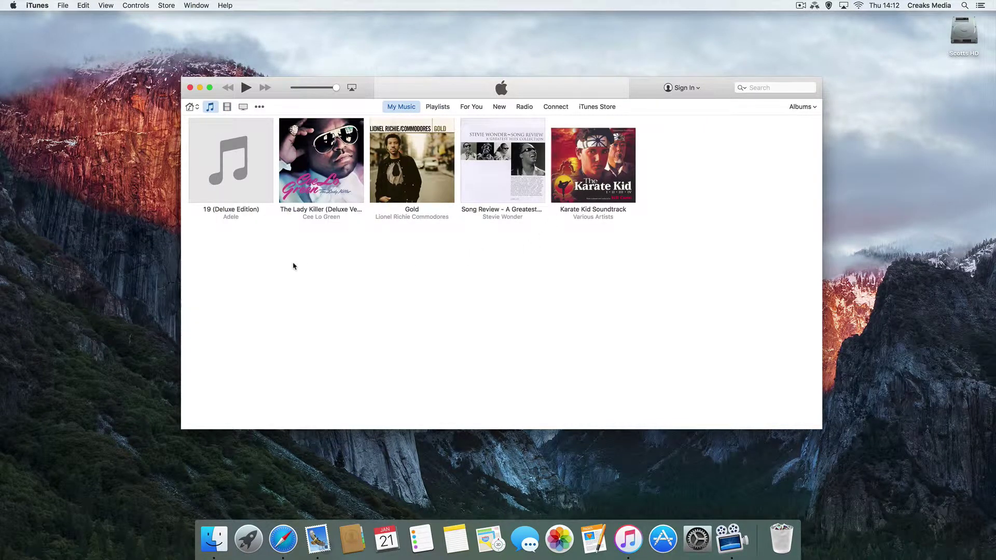
{"action": "left_click", "coordinate": [228, 109]}
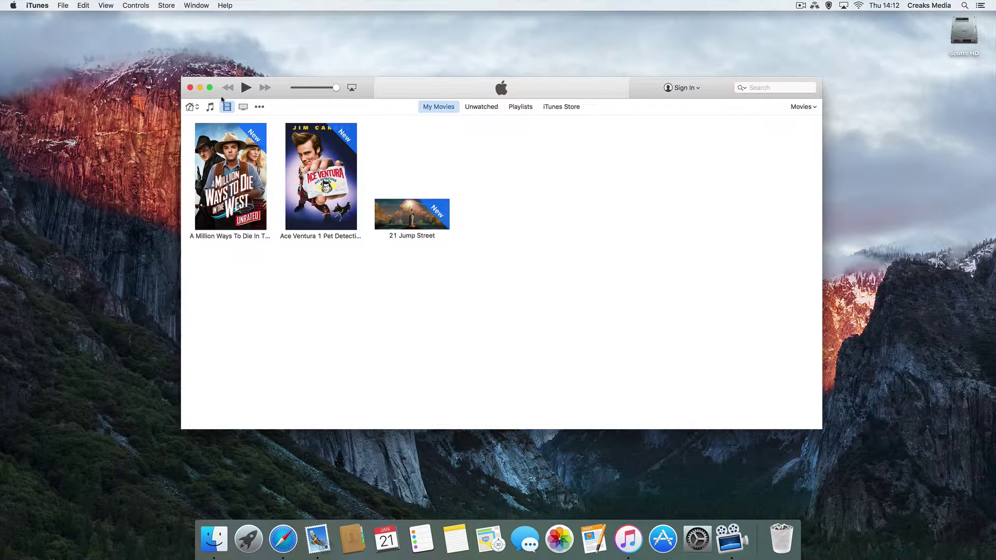
{"action": "left_click", "coordinate": [200, 88]}
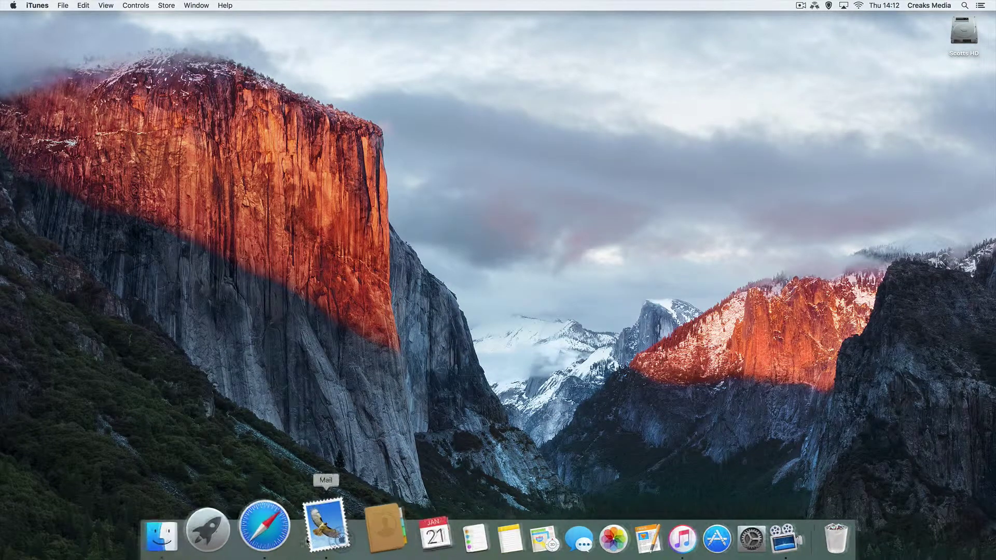
Step: Switch to Safari, search Google for "itunes artwork finder" and open the first iTunes Artwork Finder result
{"action": "left_click", "coordinate": [283, 542]}
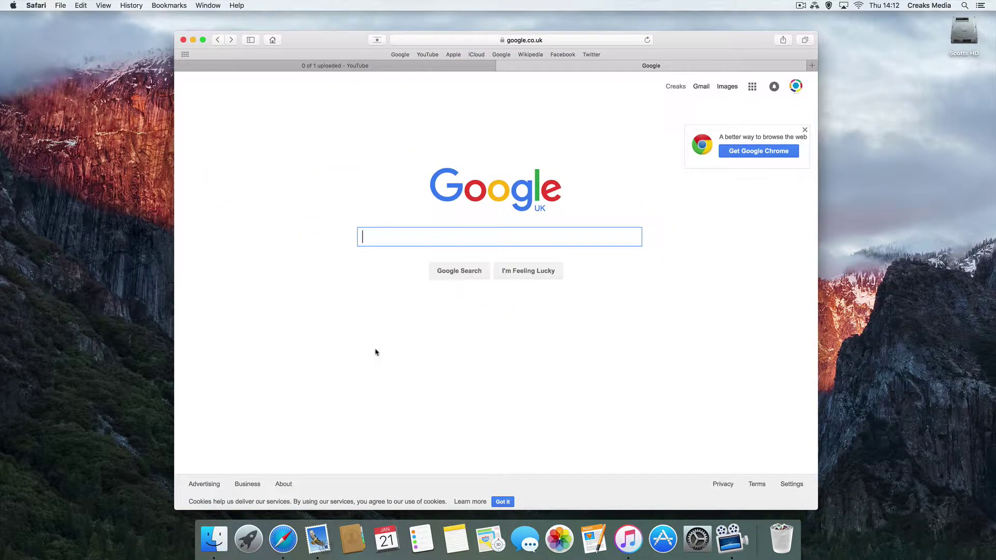
{"action": "type", "text": "itune"}
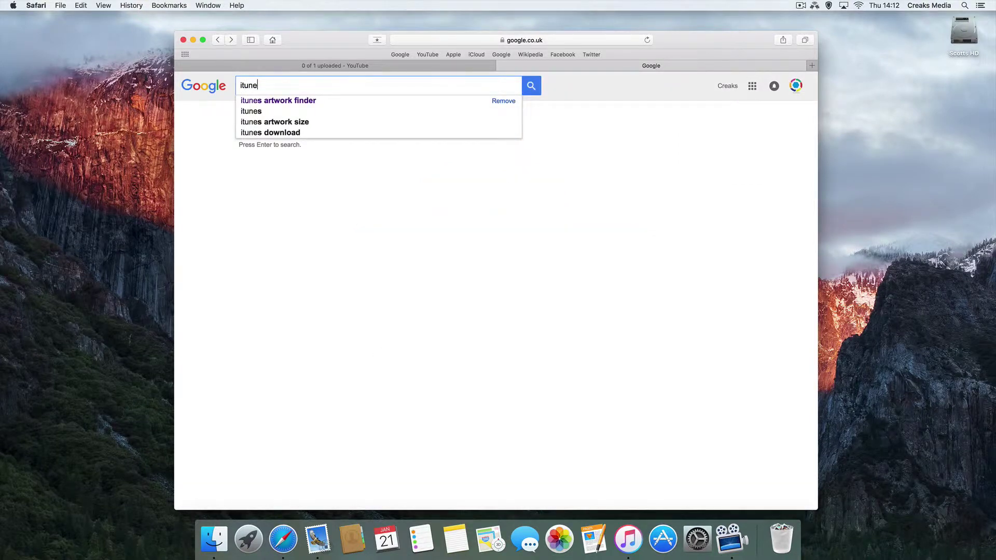
{"action": "type", "text": "s artwork"}
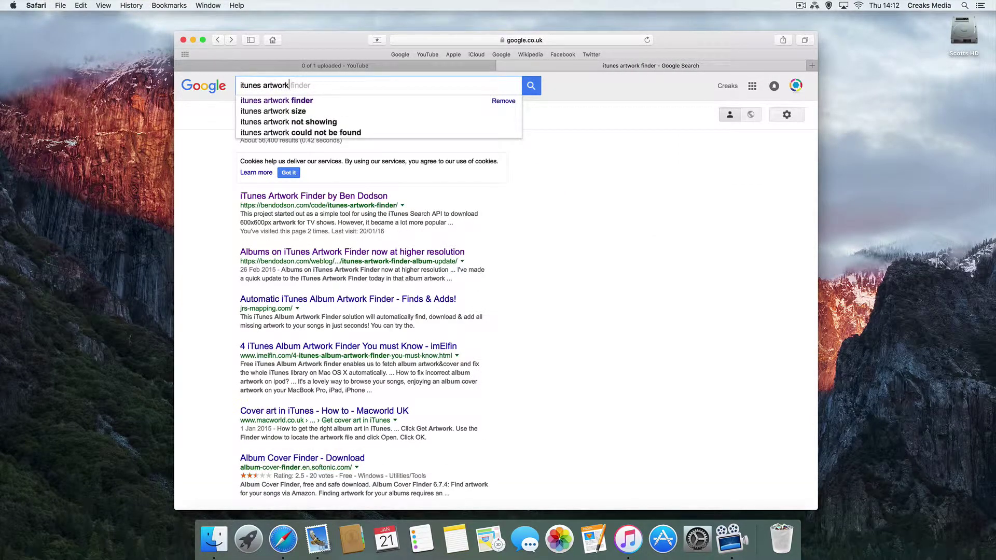
{"action": "type", "text": " finder"}
{"action": "key", "text": "Return"}
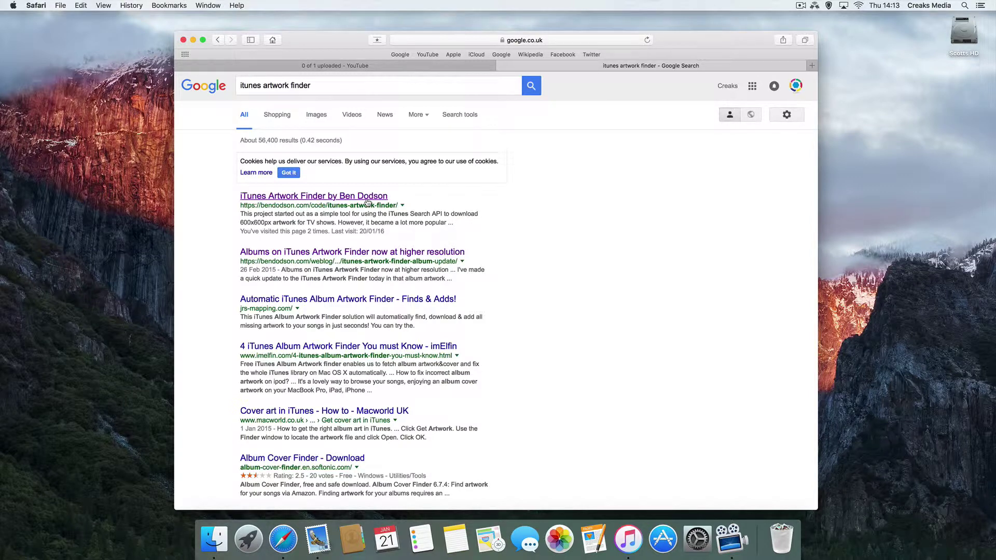
{"action": "left_click", "coordinate": [366, 200]}
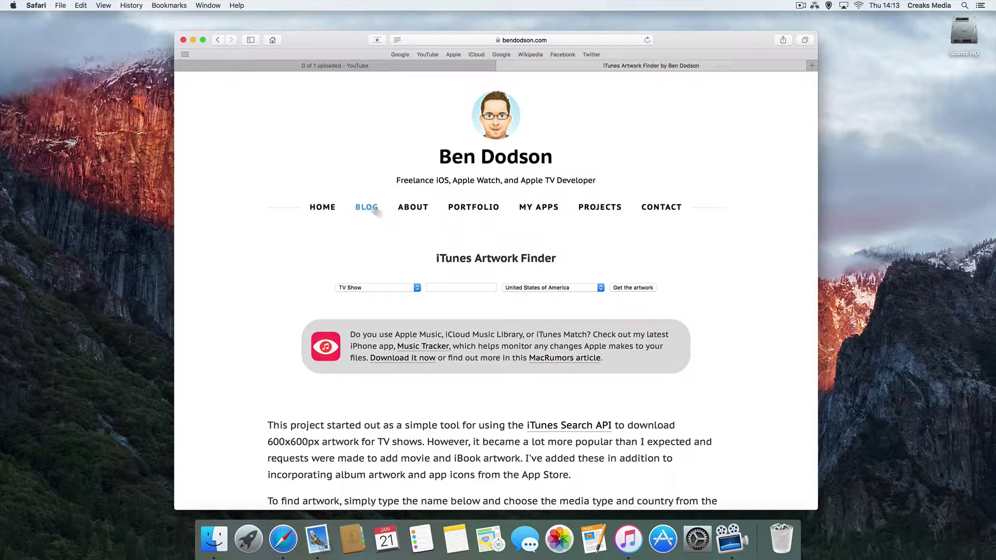
Step: Examine the artwork finder page and its media type, title and country options
{"action": "scroll", "coordinate": [412, 240], "scroll_direction": "down", "scroll_amount": 3}
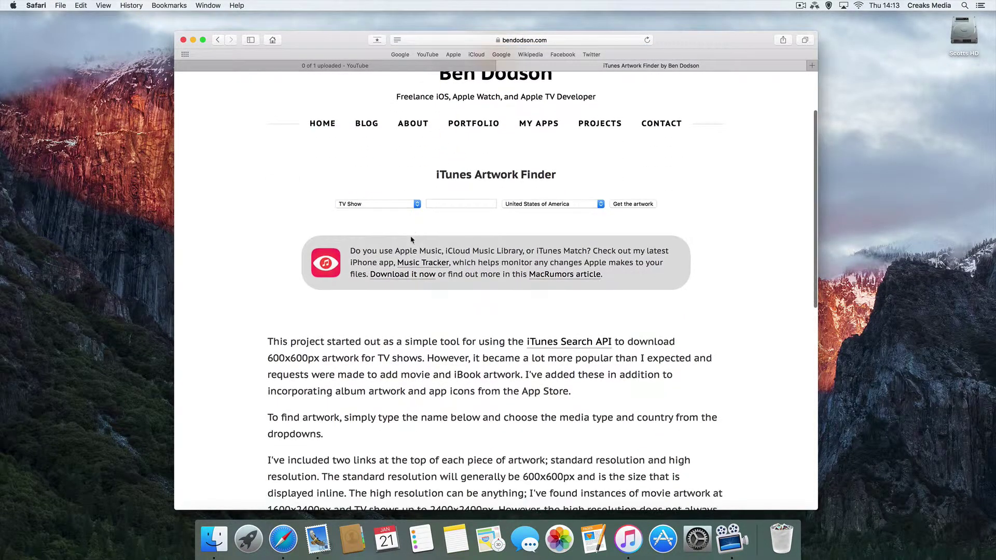
{"action": "scroll", "coordinate": [411, 239], "scroll_direction": "up", "scroll_amount": 3}
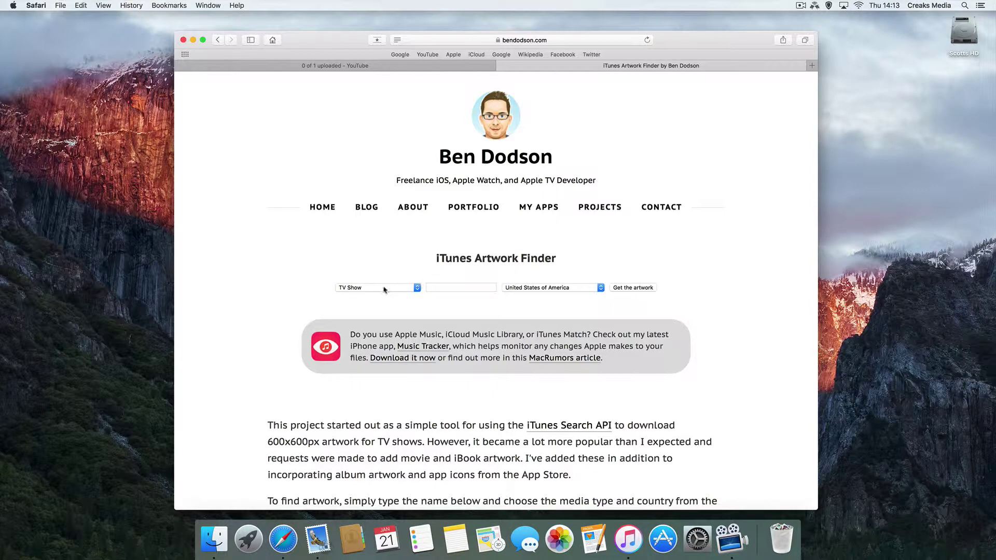
{"action": "left_click", "coordinate": [384, 289]}
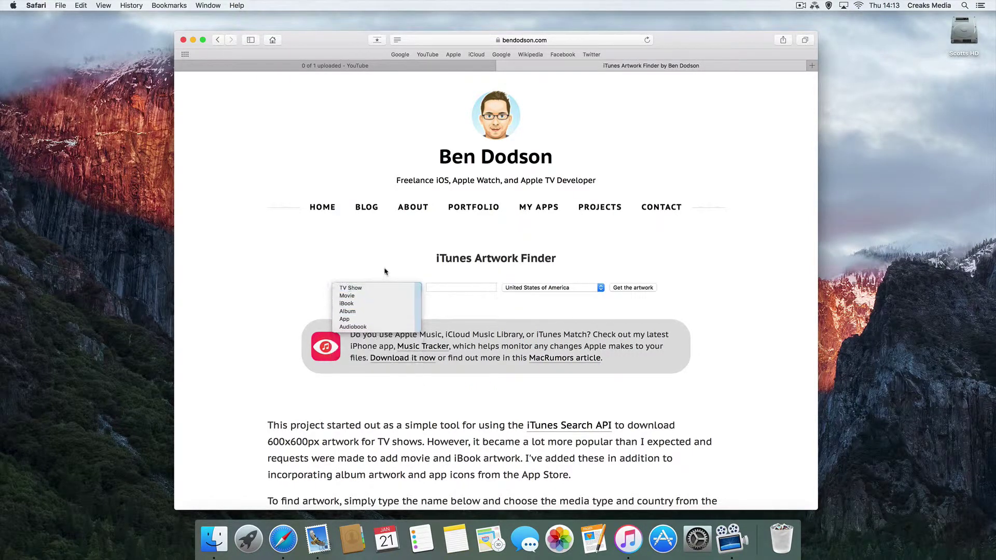
{"action": "left_click", "coordinate": [375, 290]}
{"action": "left_click", "coordinate": [437, 288]}
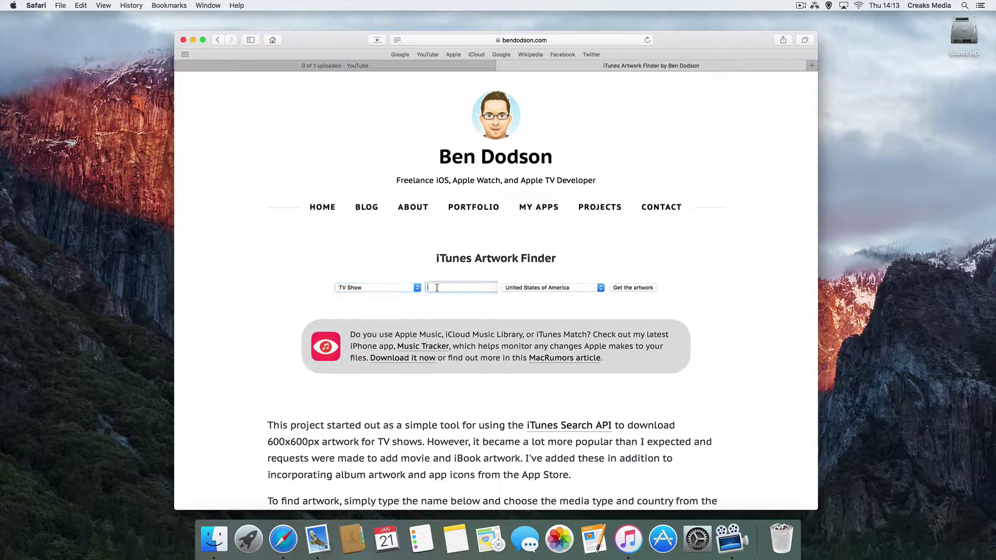
{"action": "left_click", "coordinate": [518, 288]}
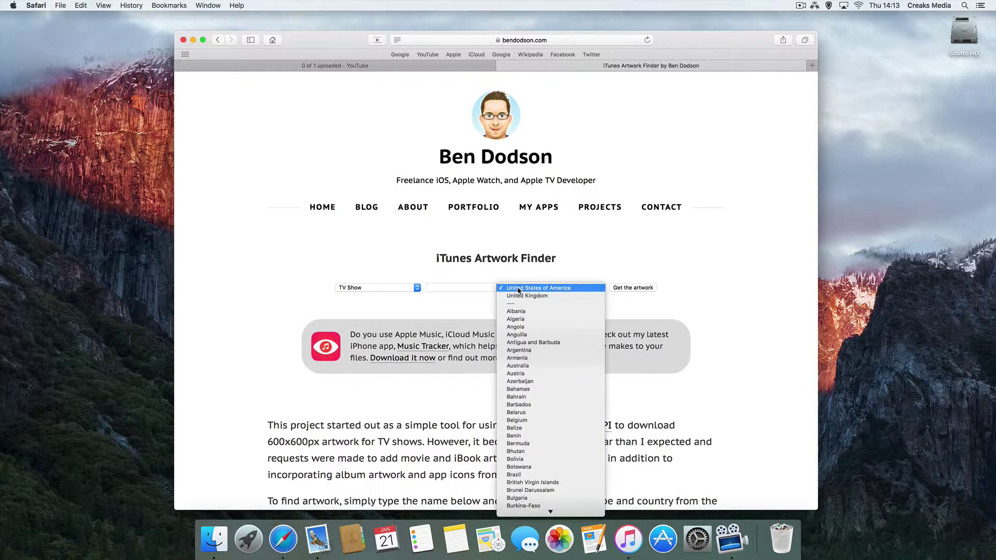
{"action": "left_click", "coordinate": [596, 267]}
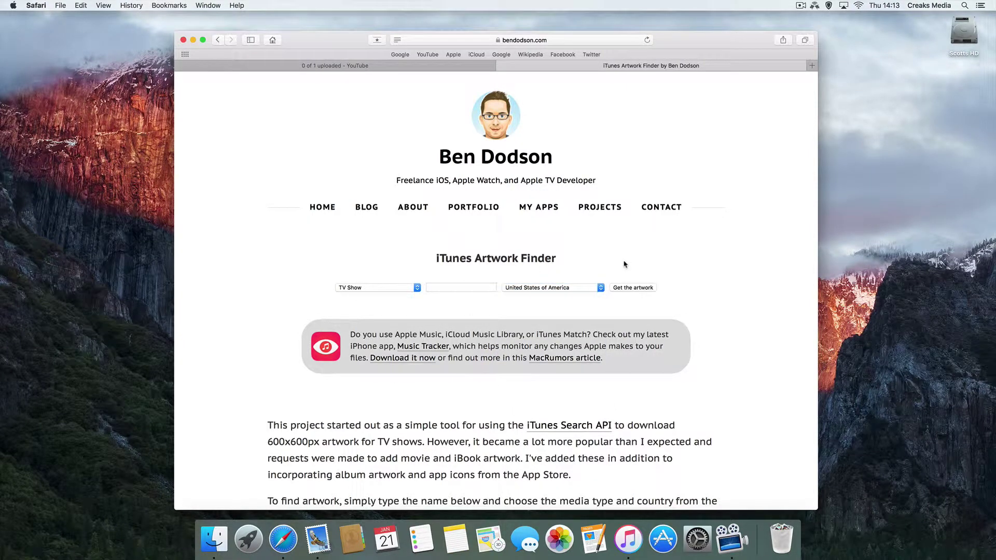
Step: Check the 21 Jump Street movie in iTunes, and search the artwork finder for Movie "21 jump street" with country United Kingdom
{"action": "left_click", "coordinate": [624, 526]}
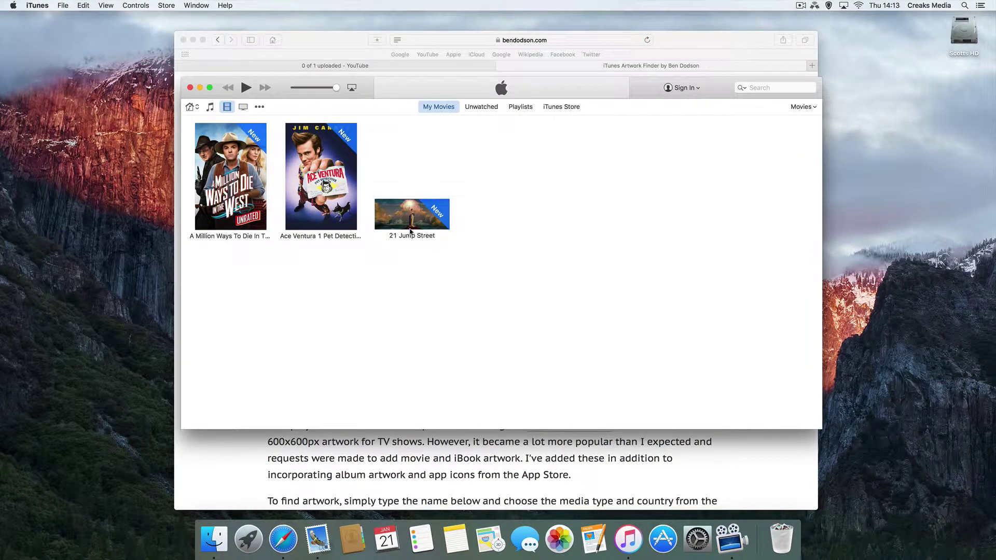
{"action": "left_click", "coordinate": [199, 87]}
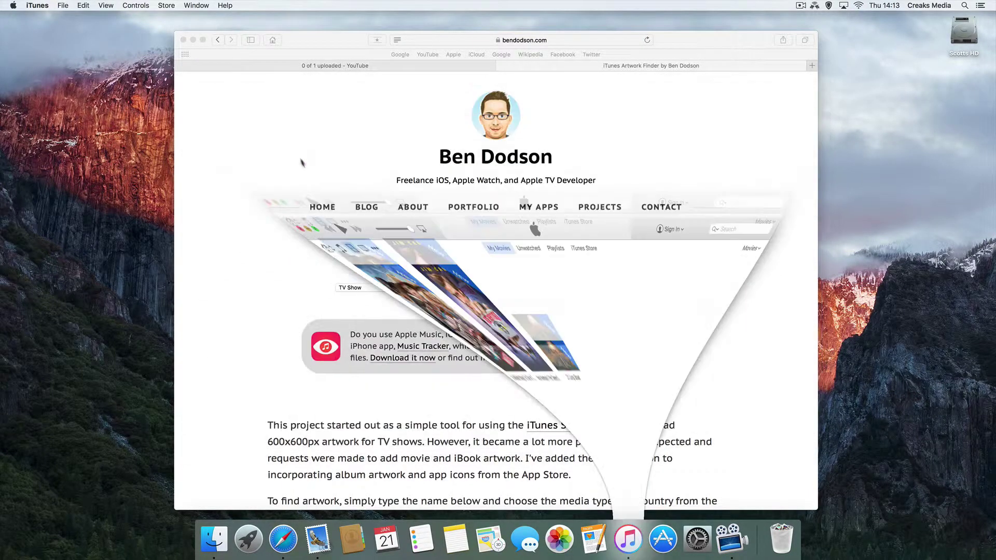
{"action": "left_click", "coordinate": [381, 290]}
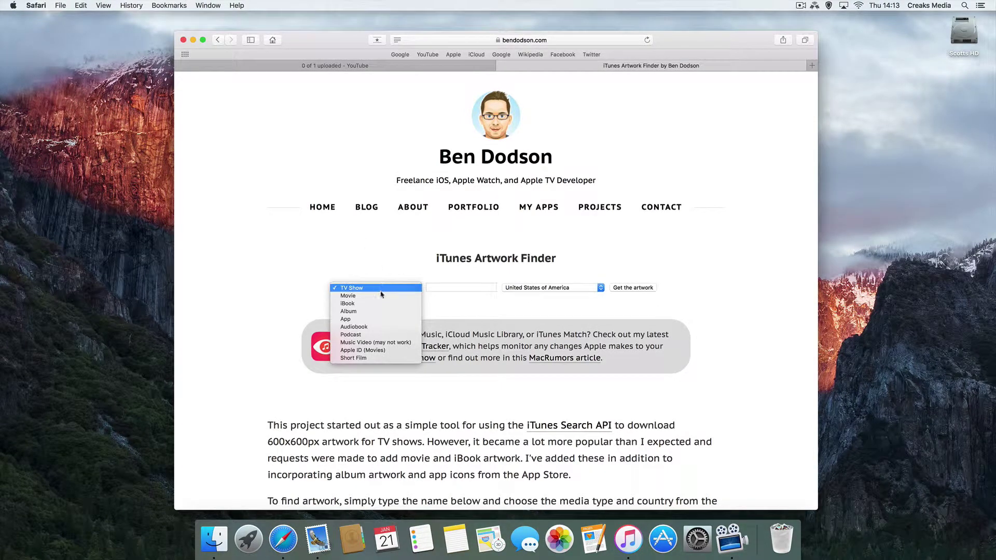
{"action": "left_click", "coordinate": [381, 296]}
{"action": "left_click", "coordinate": [436, 289]}
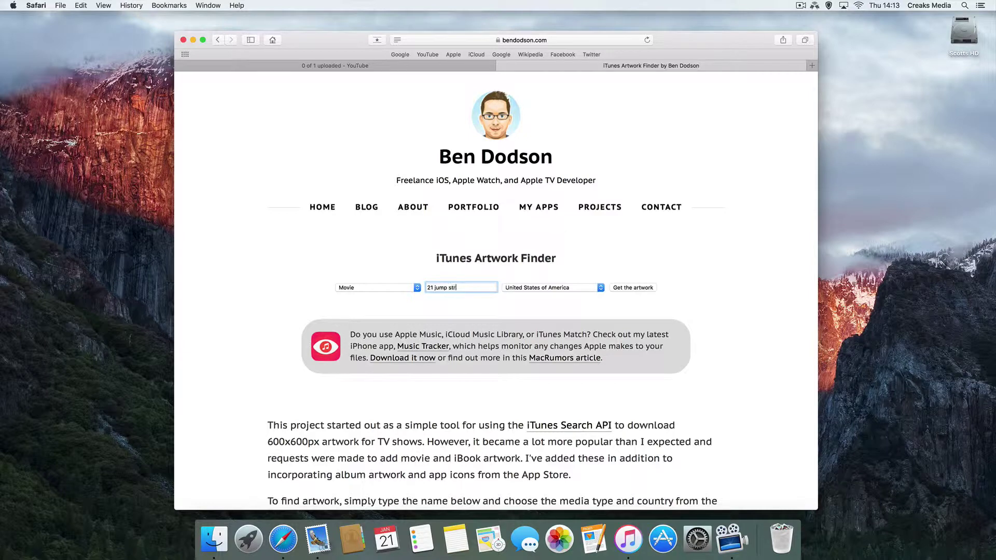
{"action": "type", "text": "21 jump street"}
{"action": "left_click", "coordinate": [550, 289]}
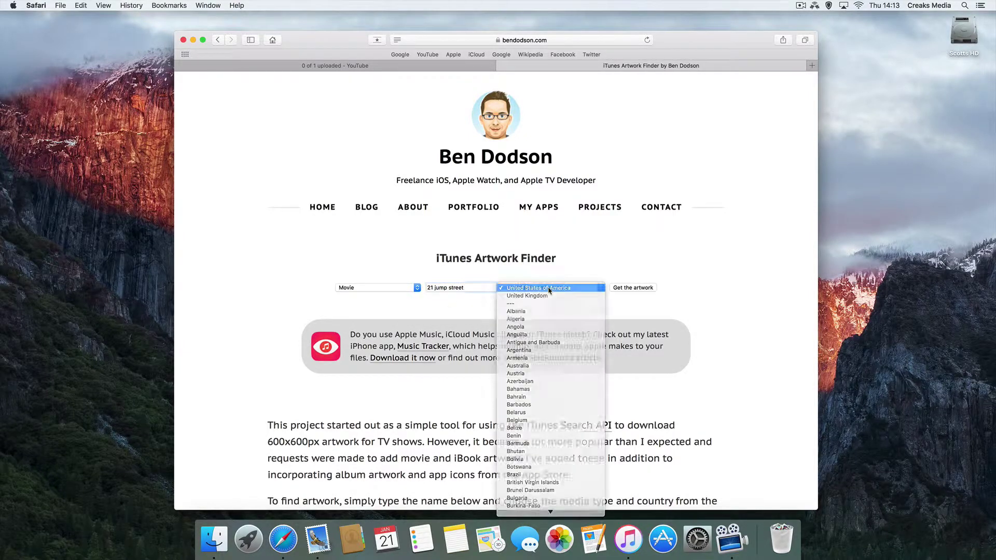
{"action": "left_click", "coordinate": [549, 295]}
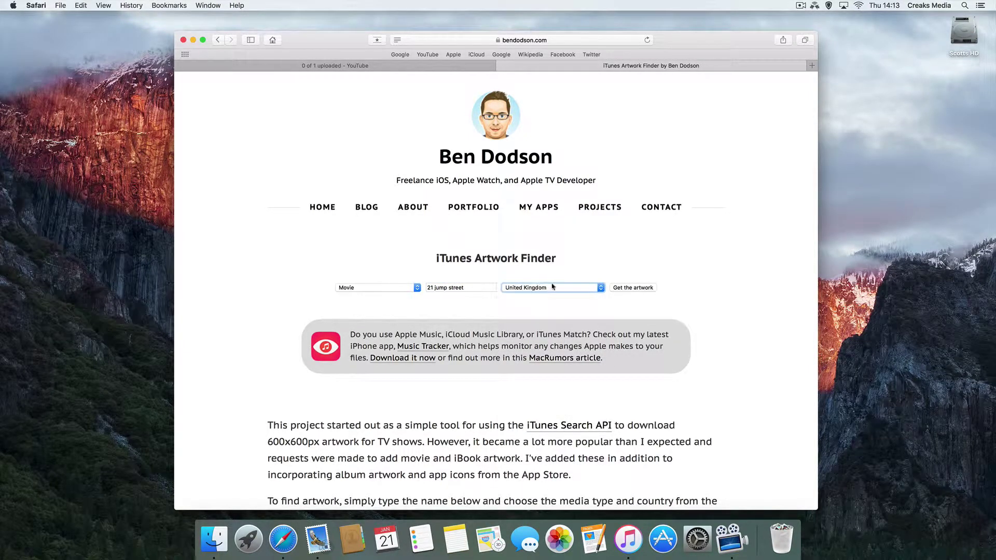
{"action": "left_click", "coordinate": [650, 288]}
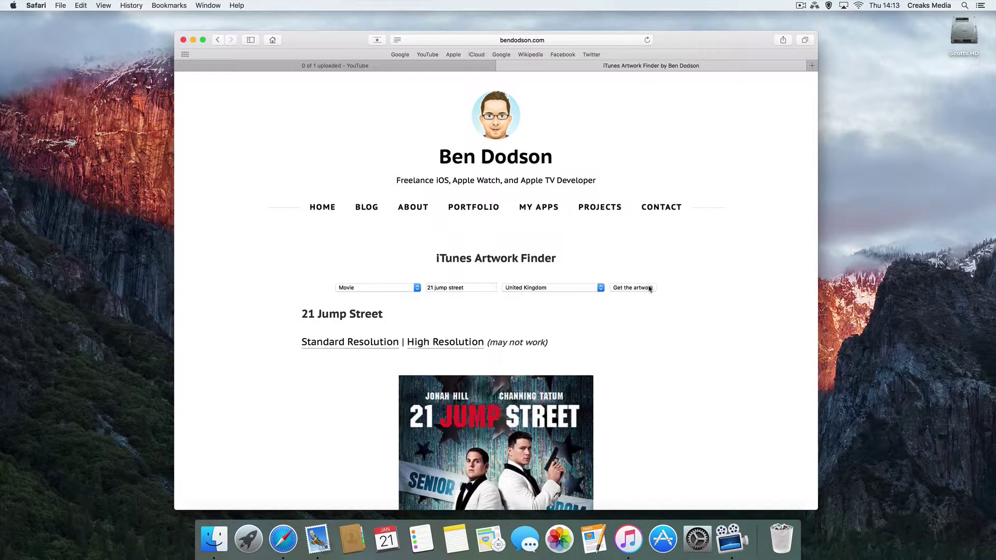
Step: Look through the artwork results and open the high-resolution version of the 21 Jump Street poster
{"action": "scroll", "coordinate": [649, 288], "scroll_direction": "down", "scroll_amount": 4}
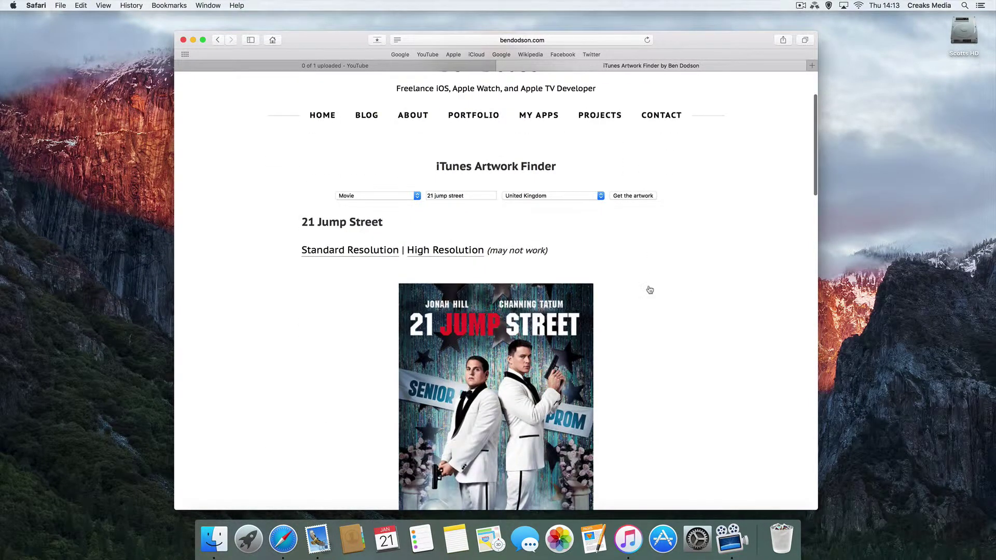
{"action": "scroll", "coordinate": [650, 289], "scroll_direction": "down", "scroll_amount": 10}
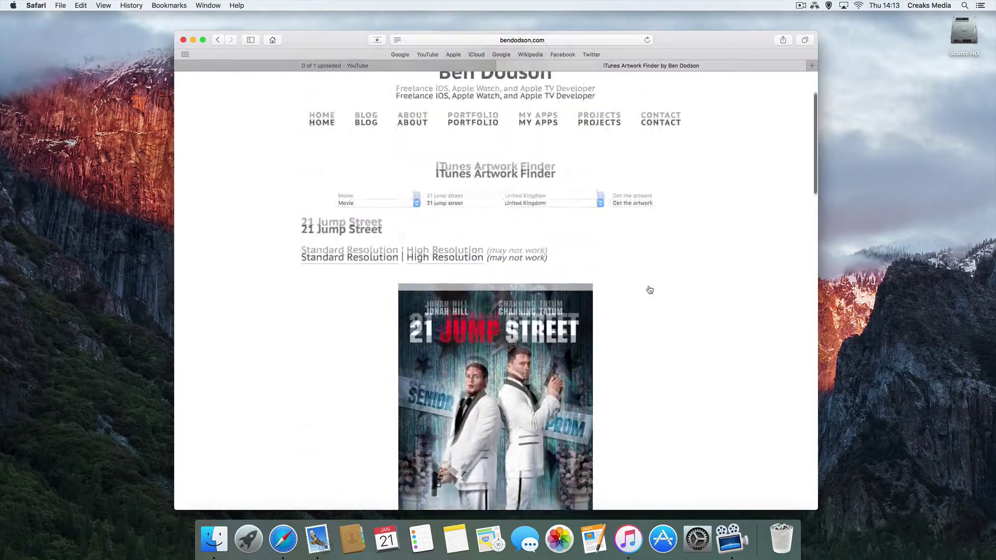
{"action": "scroll", "coordinate": [649, 289], "scroll_direction": "up", "scroll_amount": 3}
{"action": "scroll", "coordinate": [649, 289], "scroll_direction": "down", "scroll_amount": 15}
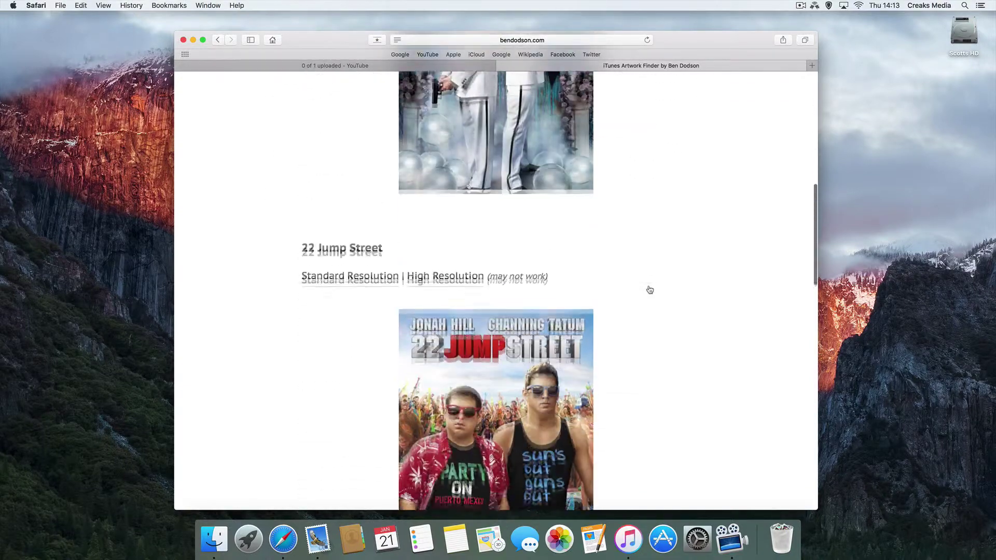
{"action": "scroll", "coordinate": [650, 290], "scroll_direction": "down", "scroll_amount": 2}
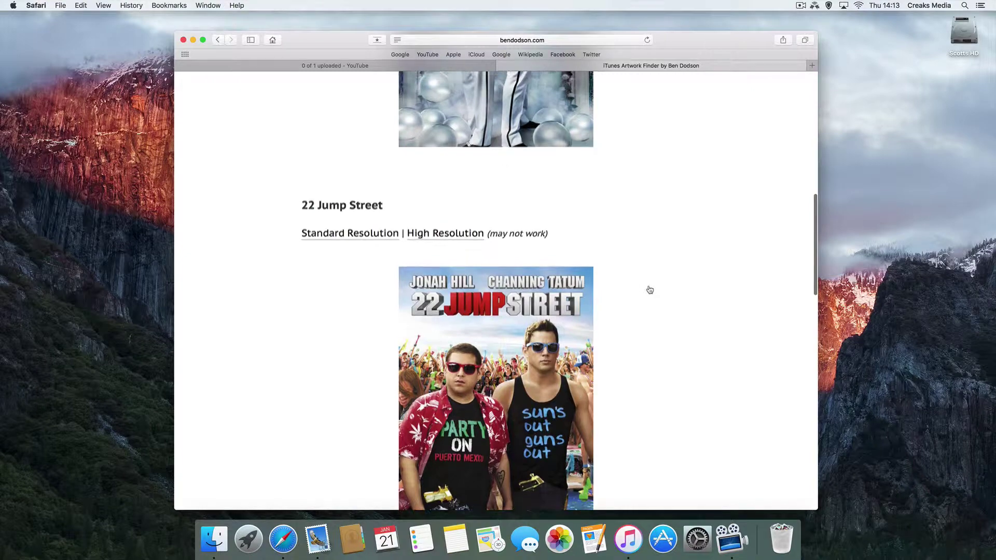
{"action": "scroll", "coordinate": [649, 290], "scroll_direction": "up", "scroll_amount": 10}
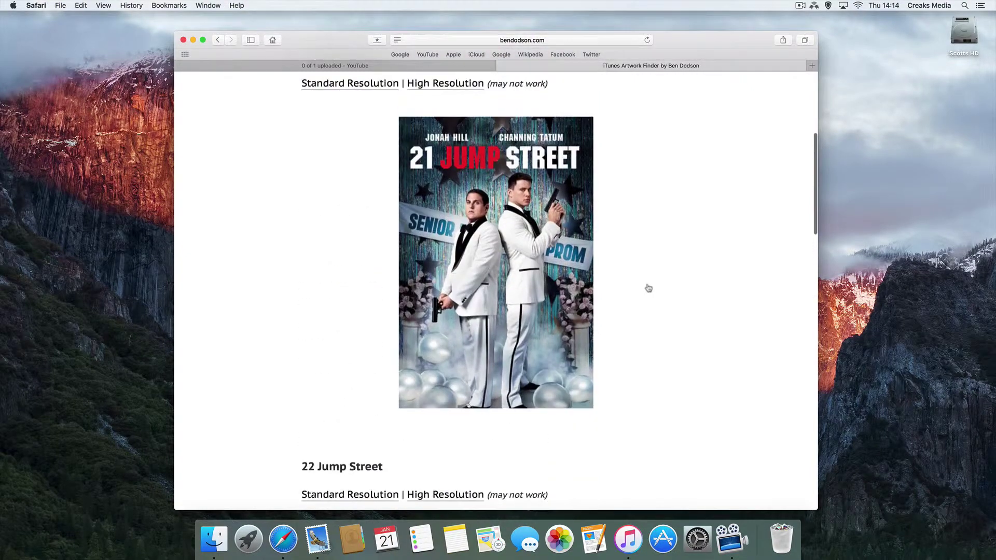
{"action": "scroll", "coordinate": [476, 257], "scroll_direction": "up", "scroll_amount": 2}
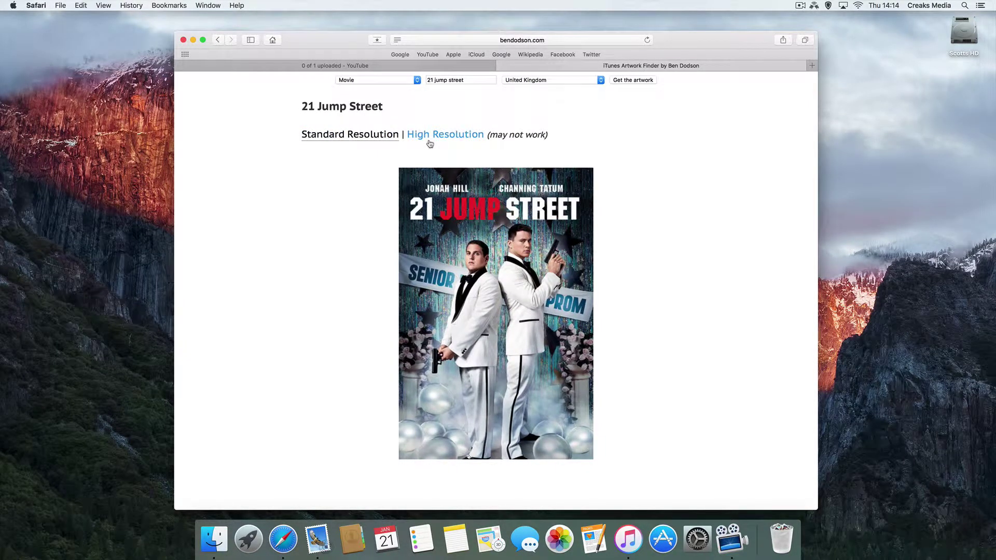
{"action": "left_click", "coordinate": [429, 141]}
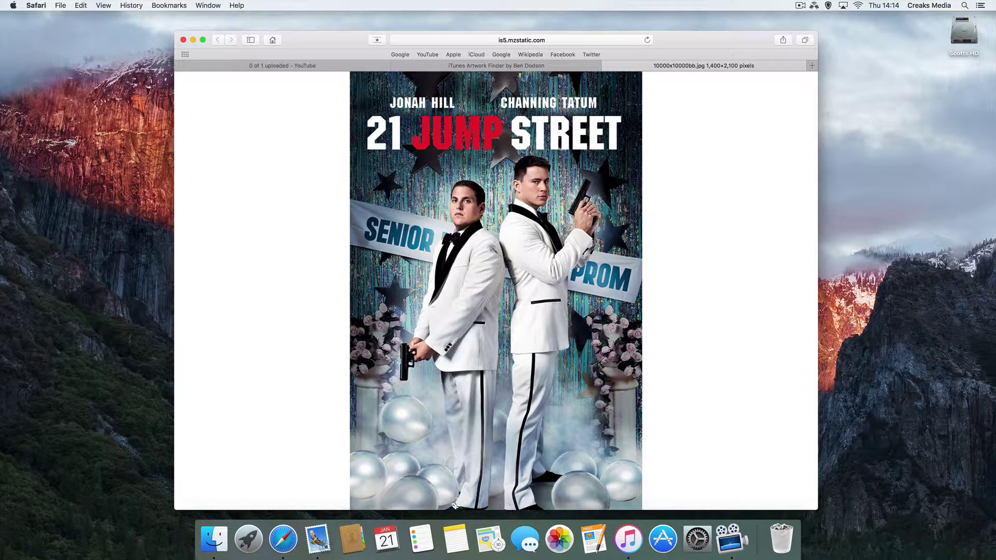
Step: Save the poster image to the Desktop as "21 jump street", then close the image page and minimize Safari
{"action": "right_click", "coordinate": [428, 227]}
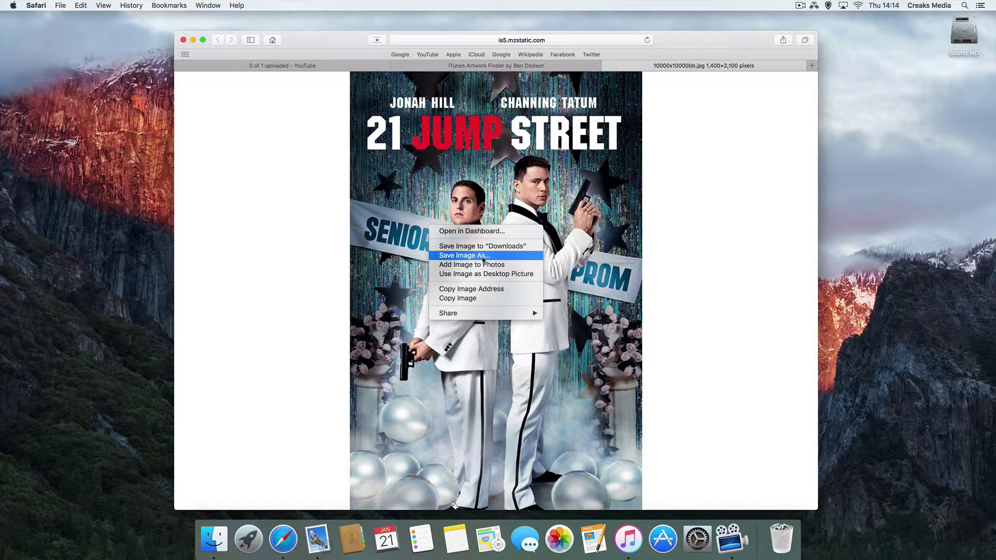
{"action": "left_click", "coordinate": [483, 255]}
{"action": "type", "text": "21"}
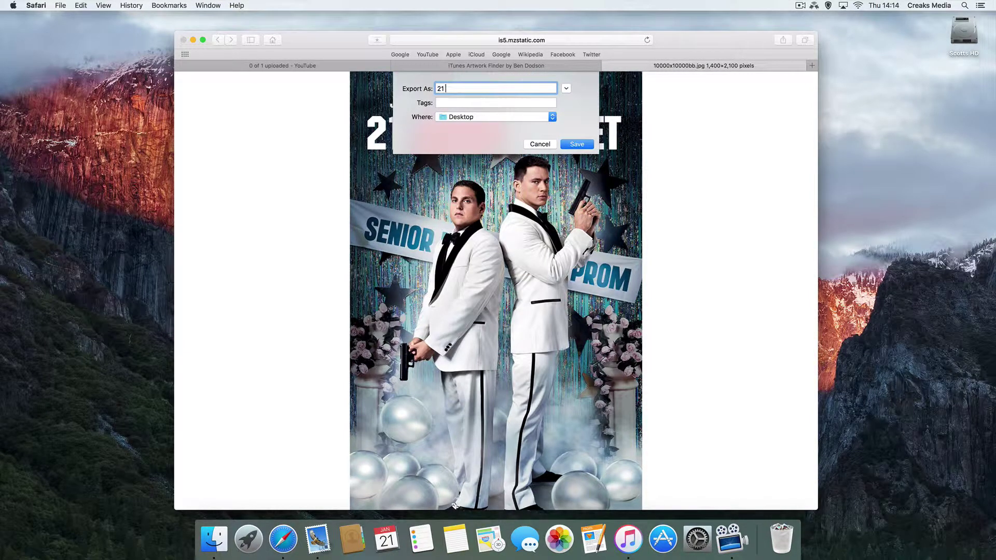
{"action": "type", "text": " jump street"}
{"action": "left_click", "coordinate": [577, 144]}
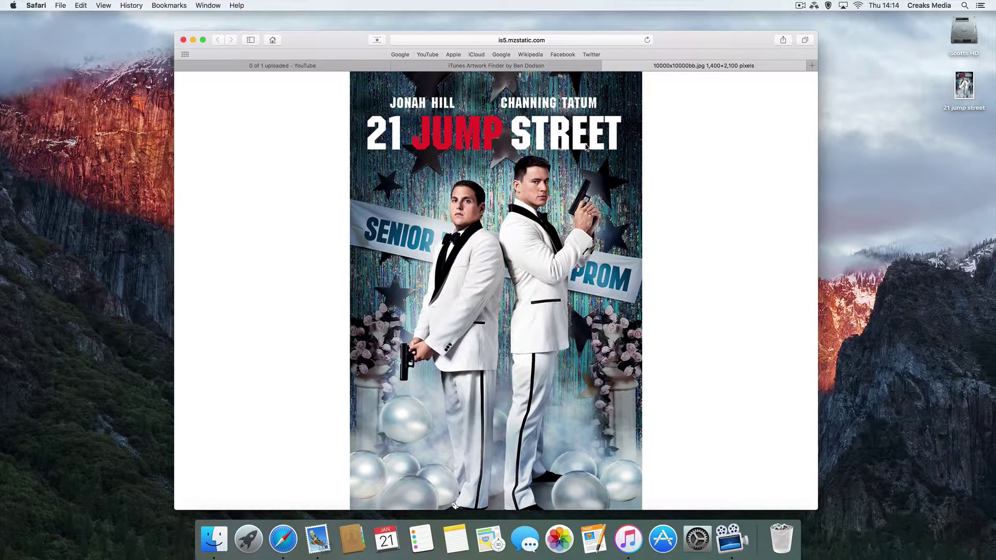
{"action": "left_click", "coordinate": [608, 65]}
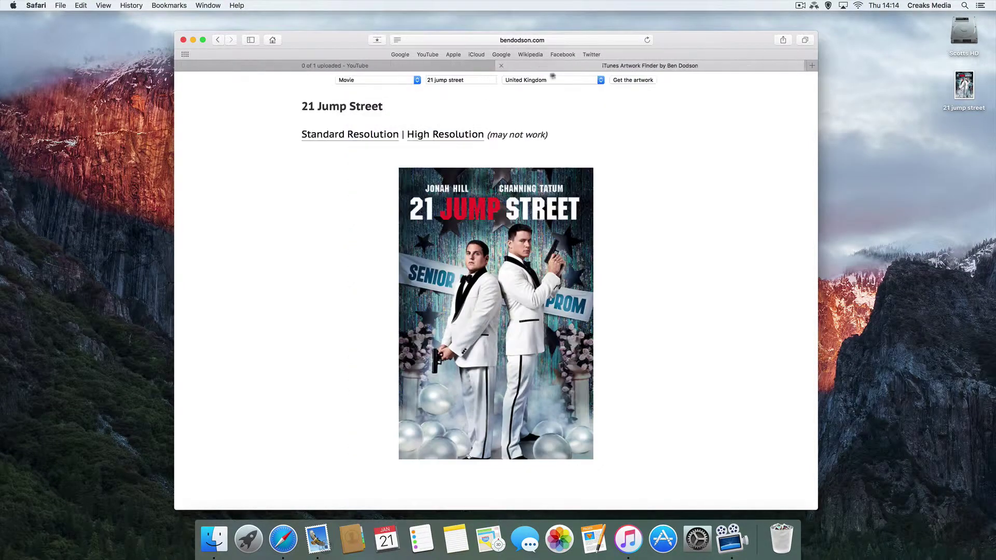
{"action": "left_click", "coordinate": [193, 40]}
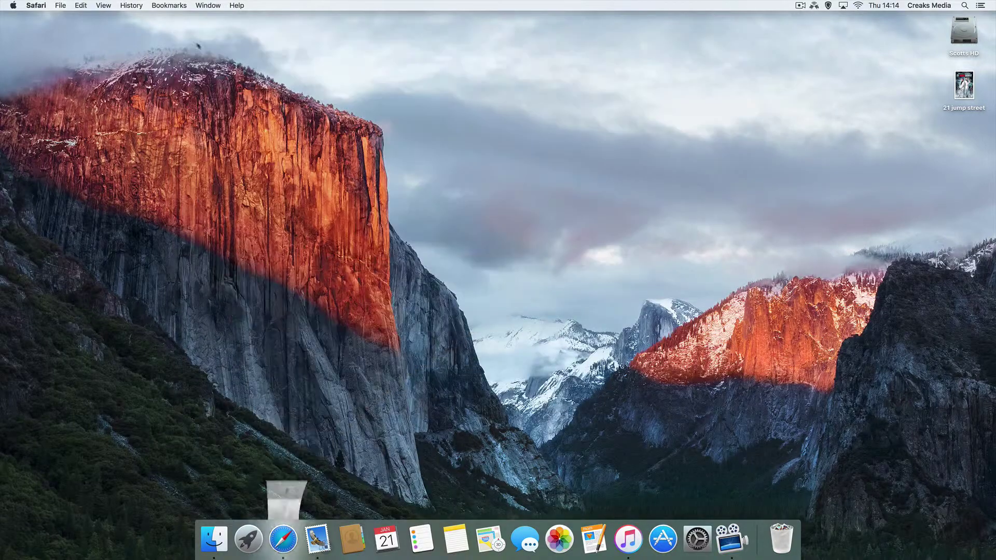
Step: Switch to iTunes and add the "21 jump street" image from the Desktop as artwork for the 21 Jump Street movie, saving the change
{"action": "left_click", "coordinate": [624, 534]}
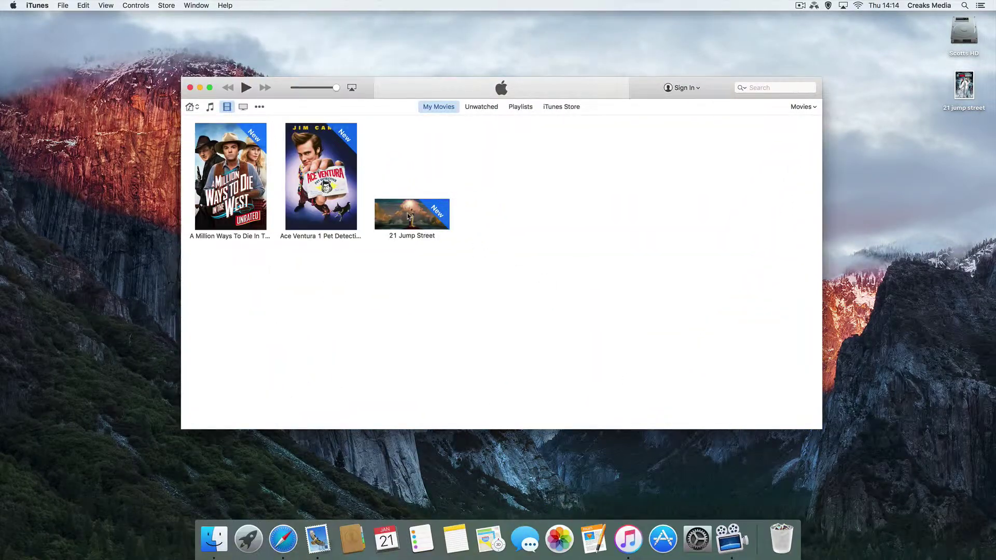
{"action": "right_click", "coordinate": [408, 216]}
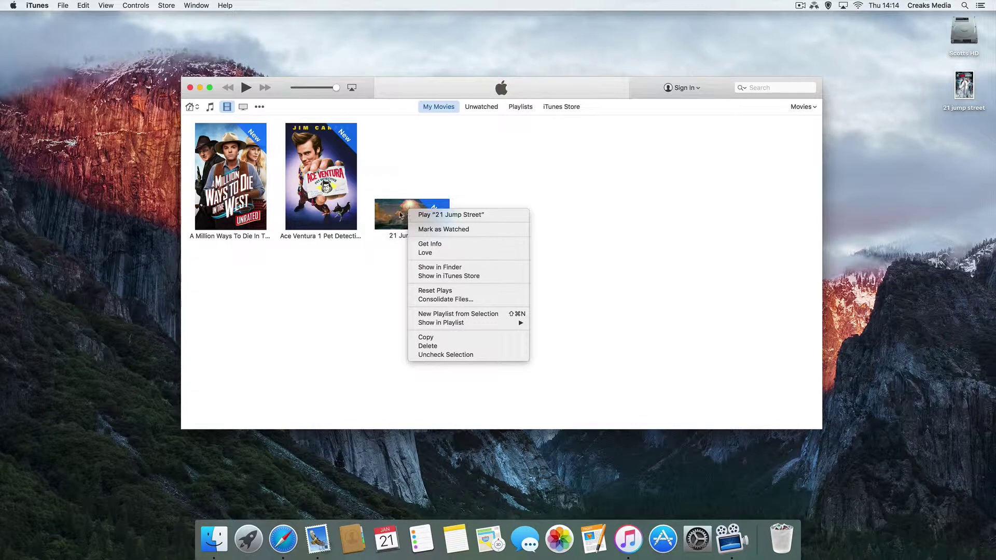
{"action": "left_click", "coordinate": [433, 244]}
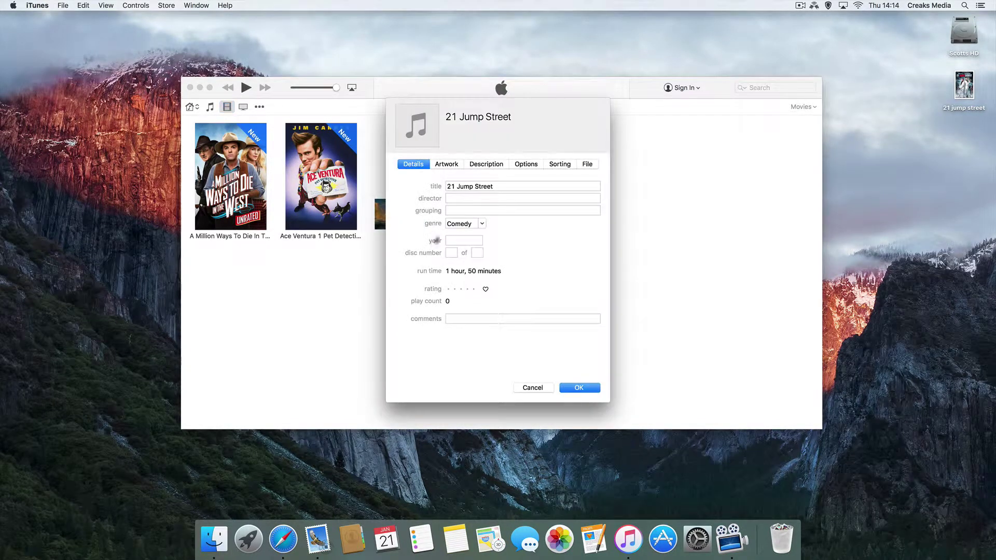
{"action": "left_click", "coordinate": [453, 166]}
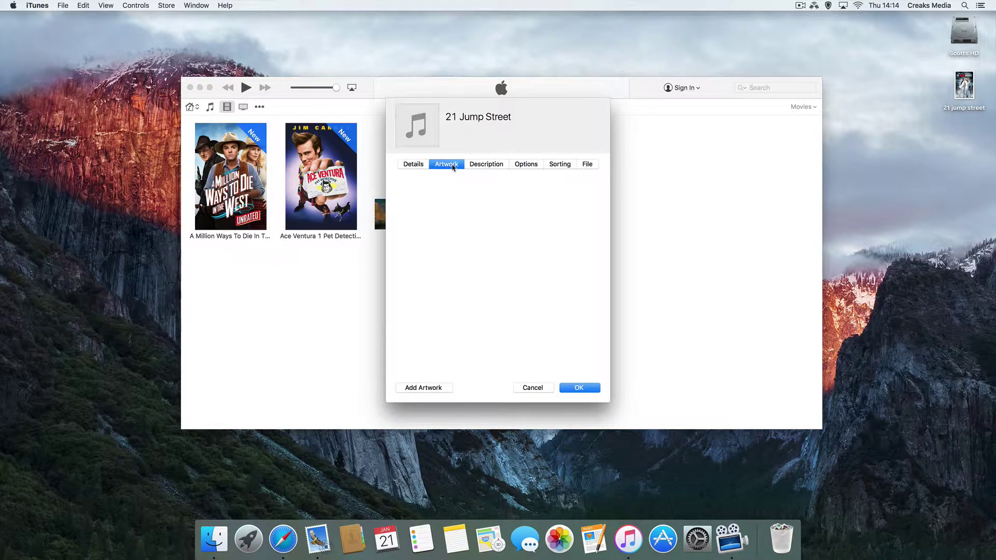
{"action": "left_click", "coordinate": [427, 388]}
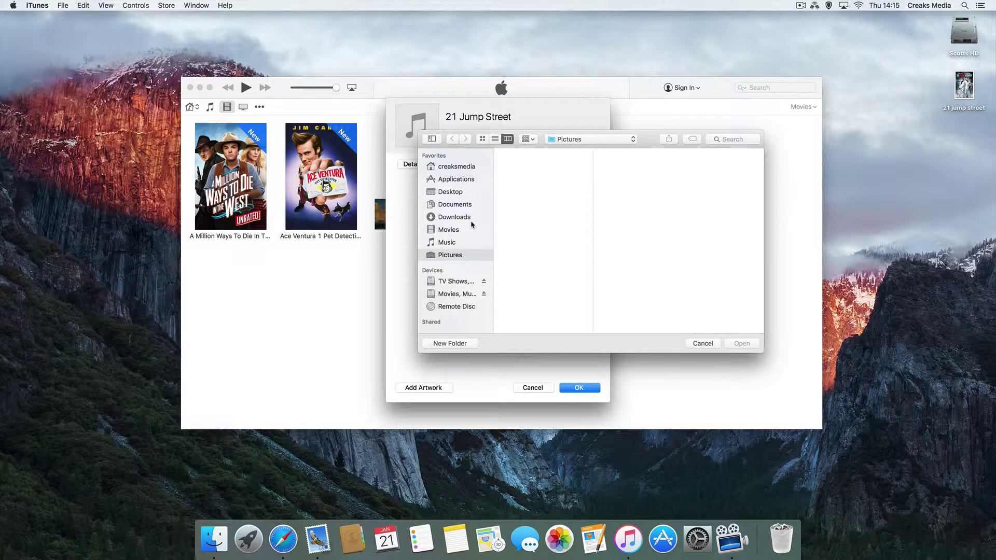
{"action": "left_click", "coordinate": [451, 193]}
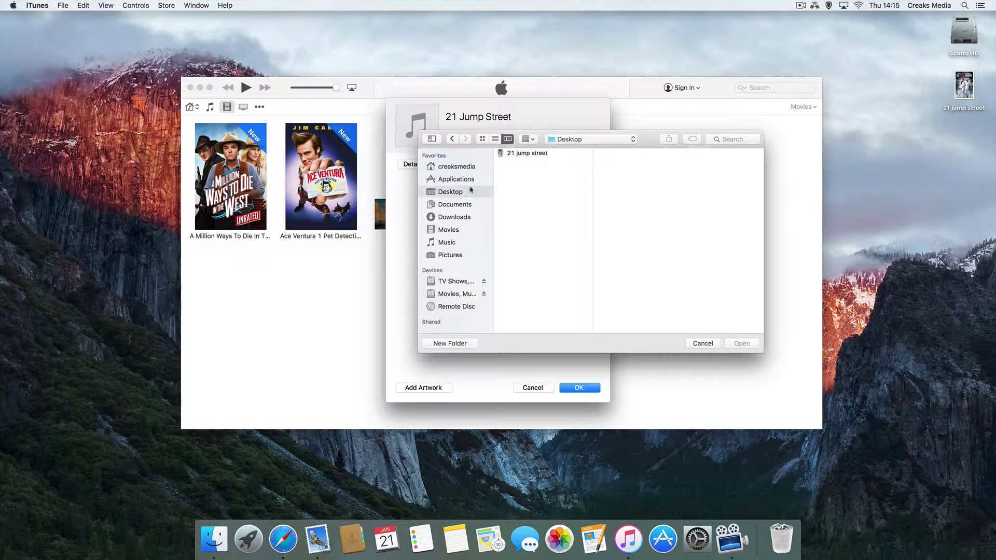
{"action": "left_click", "coordinate": [514, 155]}
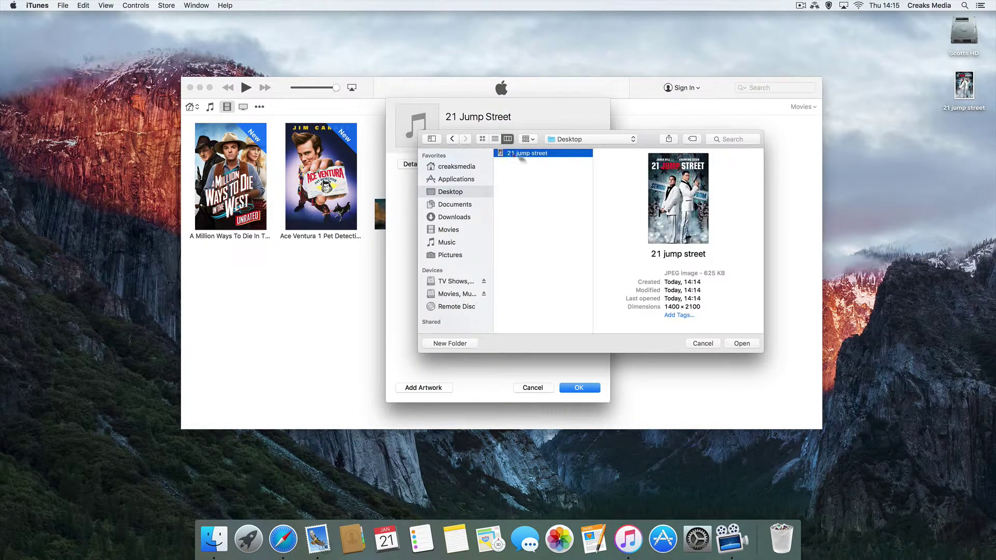
{"action": "left_click", "coordinate": [742, 344]}
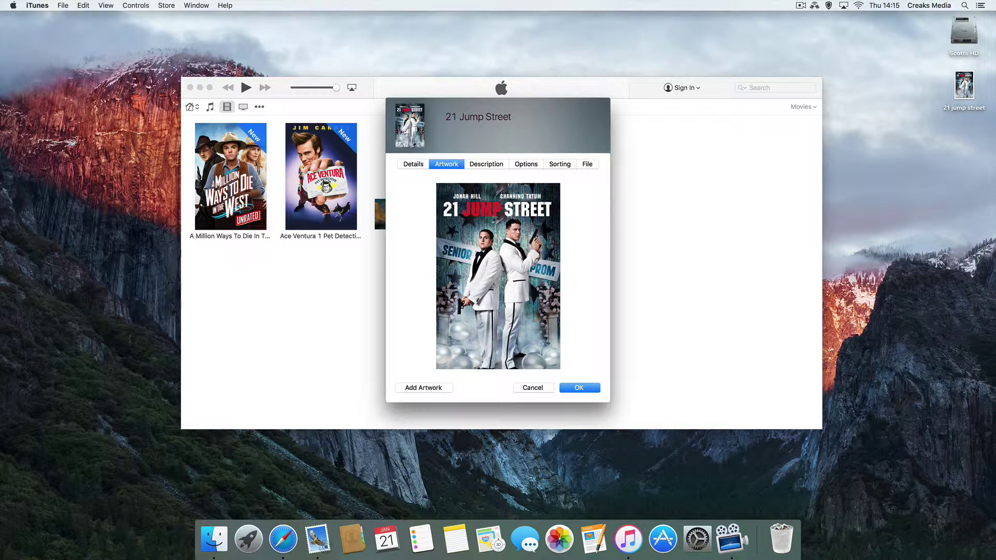
{"action": "left_click", "coordinate": [590, 389]}
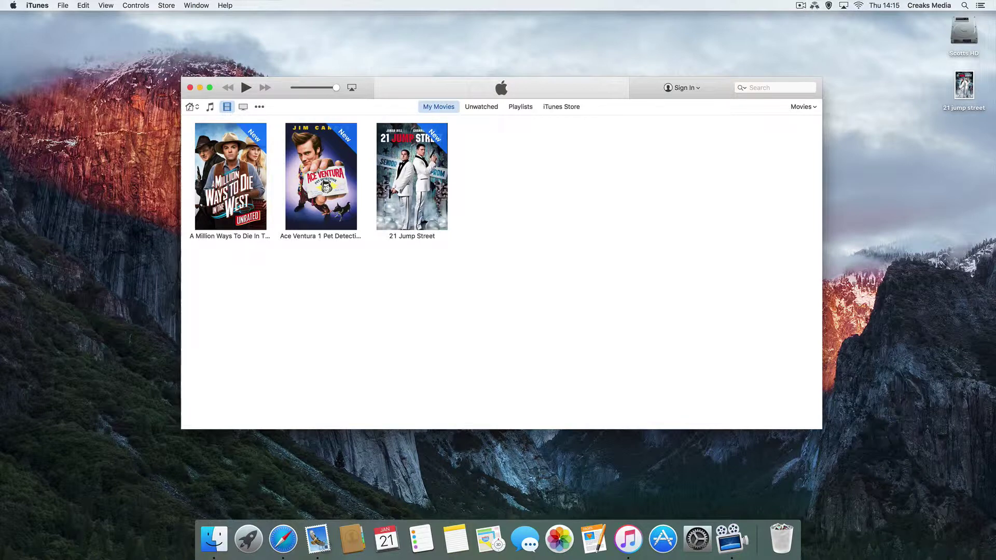
Step: Show the music library in iTunes, return to the artwork finder in Safari and search for Album "adele" with country United Kingdom
{"action": "left_click", "coordinate": [210, 107]}
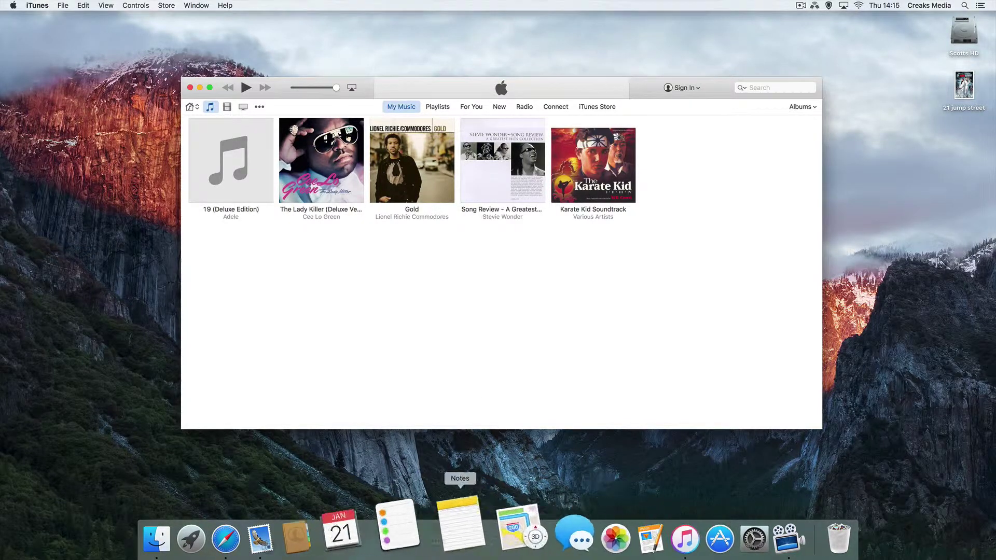
{"action": "left_click", "coordinate": [275, 535]}
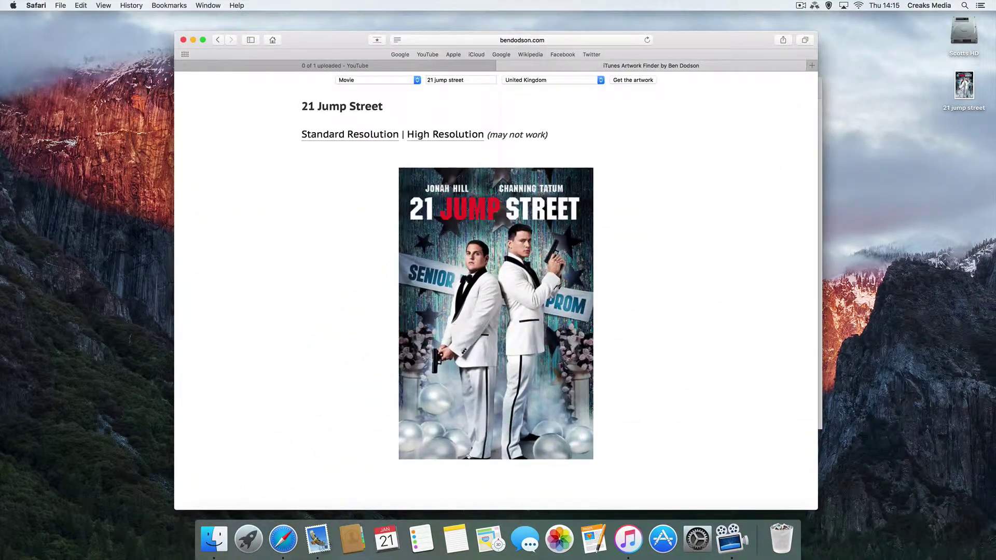
{"action": "scroll", "coordinate": [458, 152], "scroll_direction": "up", "scroll_amount": 5}
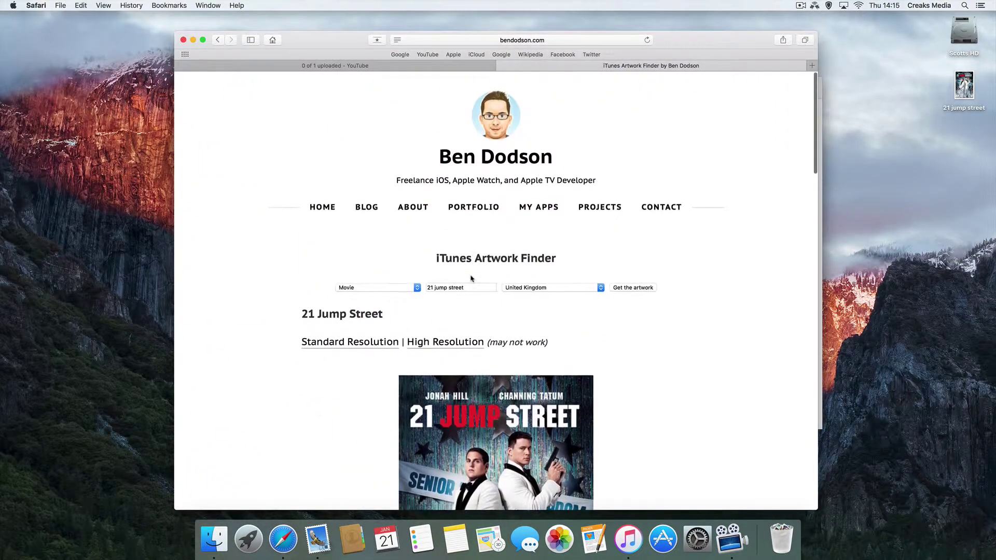
{"action": "left_click", "coordinate": [405, 291]}
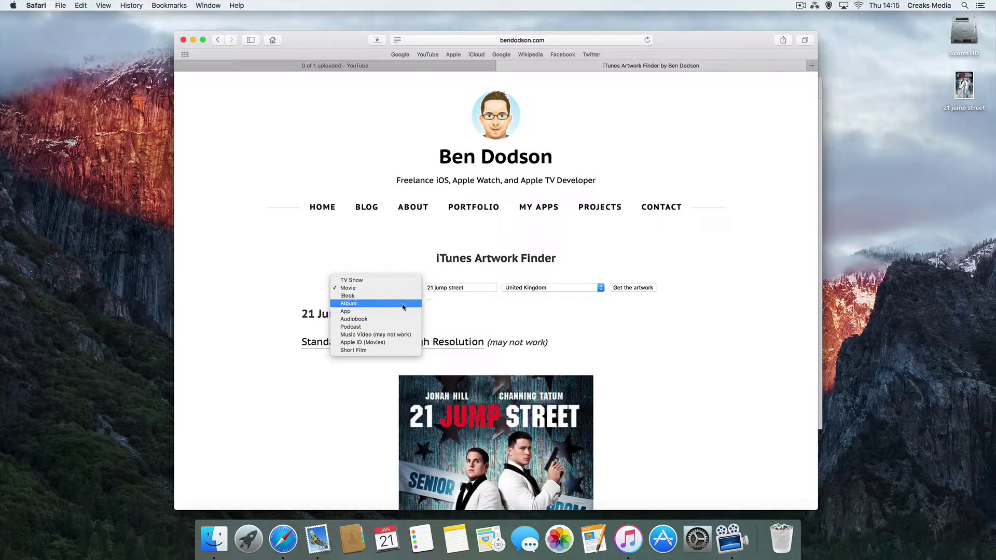
{"action": "left_click", "coordinate": [400, 305]}
{"action": "left_click_drag", "start_coordinate": [472, 288], "coordinate": [404, 290]}
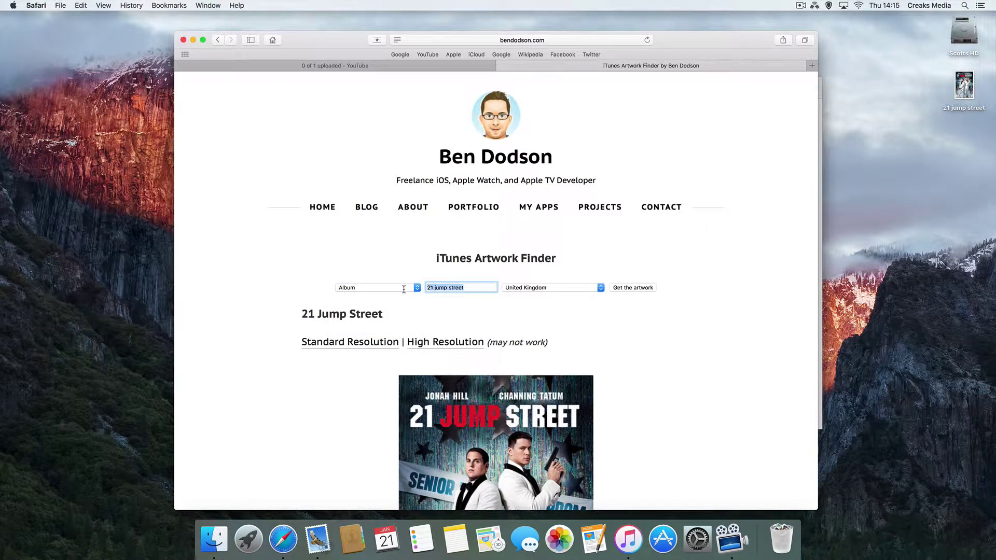
{"action": "type", "text": "adele"}
{"action": "left_click", "coordinate": [648, 289]}
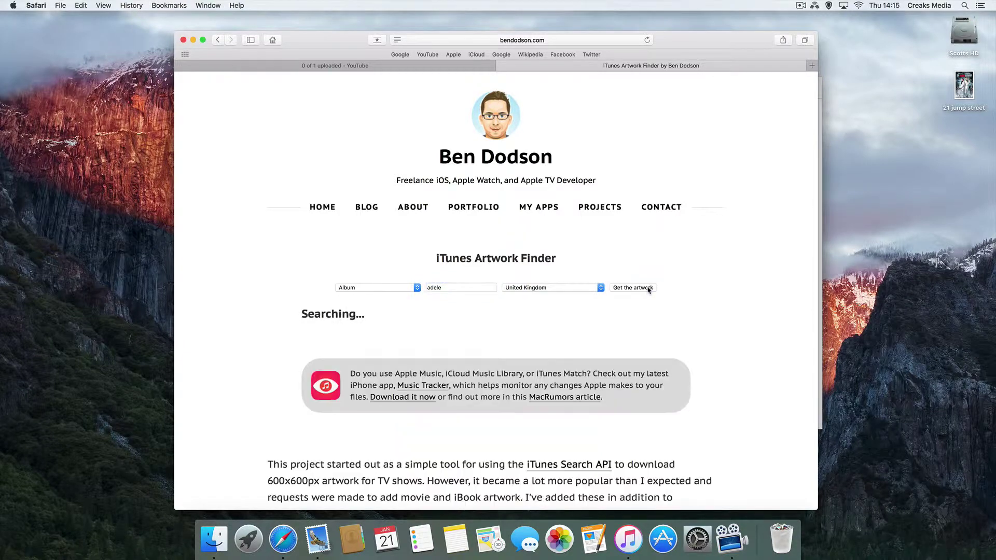
Step: Look through the Adele album results for the cover of 19
{"action": "scroll", "coordinate": [648, 290], "scroll_direction": "down", "scroll_amount": 10}
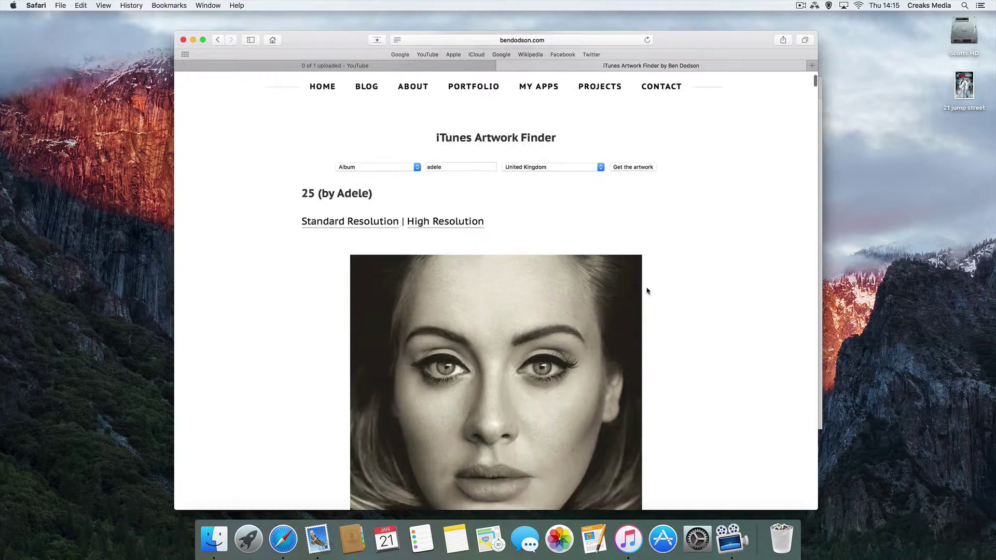
{"action": "scroll", "coordinate": [647, 292], "scroll_direction": "down", "scroll_amount": 19}
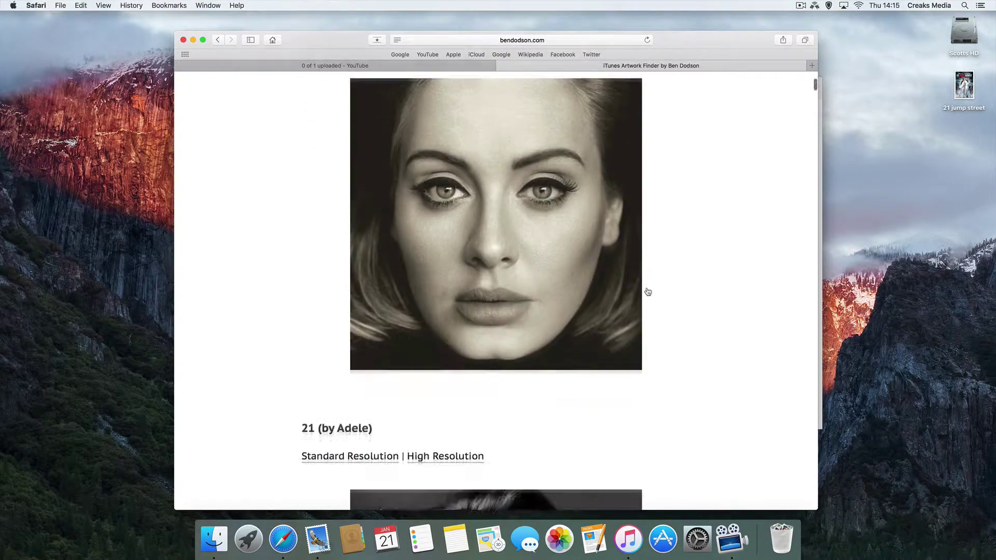
{"action": "scroll", "coordinate": [648, 291], "scroll_direction": "down", "scroll_amount": 13}
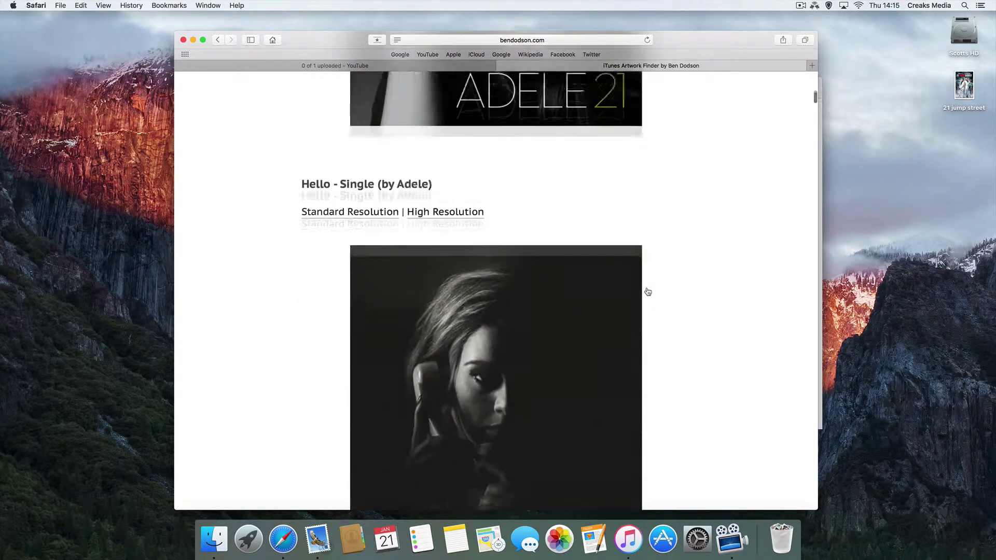
{"action": "scroll", "coordinate": [648, 291], "scroll_direction": "down", "scroll_amount": 10}
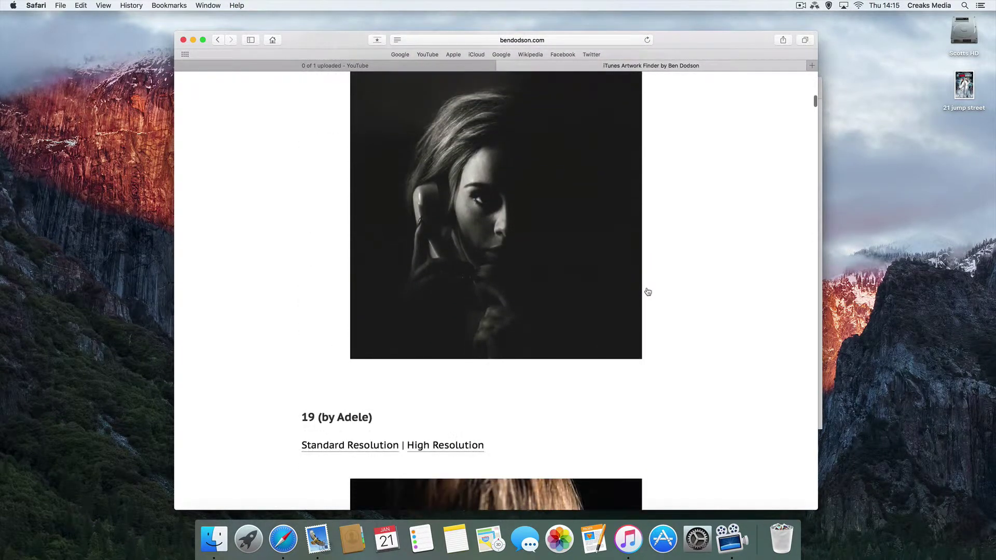
{"action": "scroll", "coordinate": [648, 291], "scroll_direction": "down", "scroll_amount": 6}
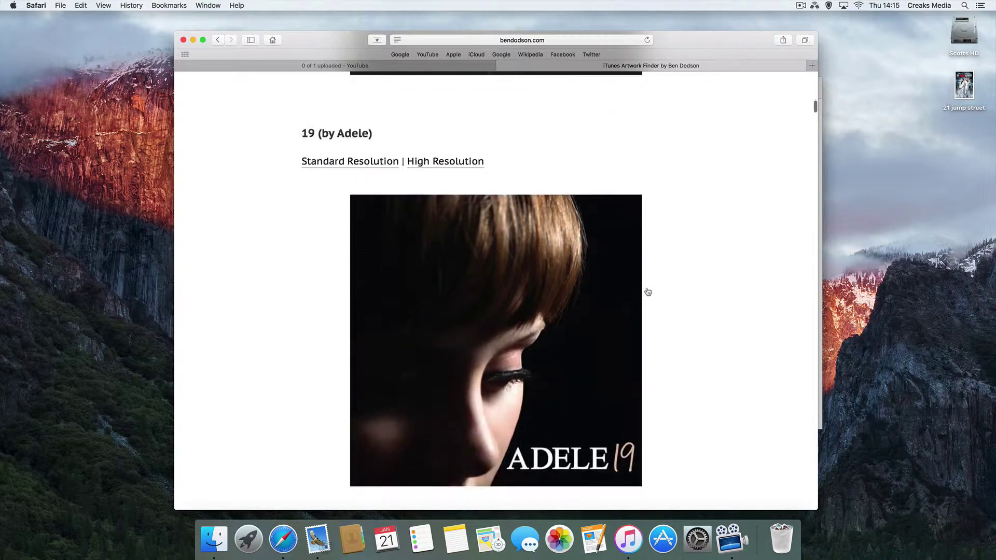
{"action": "scroll", "coordinate": [648, 291], "scroll_direction": "up", "scroll_amount": 11}
{"action": "scroll", "coordinate": [648, 292], "scroll_direction": "up", "scroll_amount": 6}
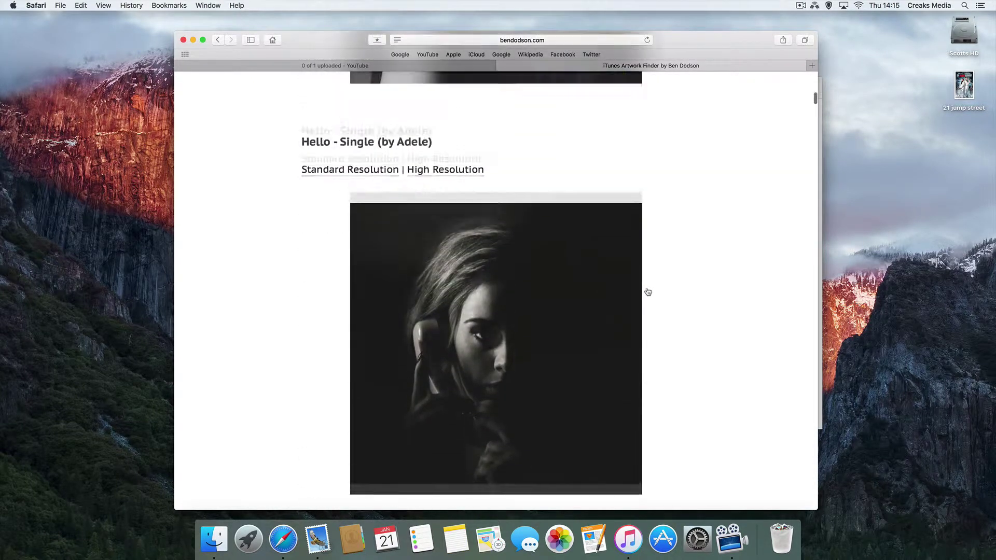
{"action": "scroll", "coordinate": [648, 292], "scroll_direction": "down", "scroll_amount": 1}
{"action": "scroll", "coordinate": [648, 292], "scroll_direction": "up", "scroll_amount": 1}
{"action": "scroll", "coordinate": [648, 291], "scroll_direction": "down", "scroll_amount": 20}
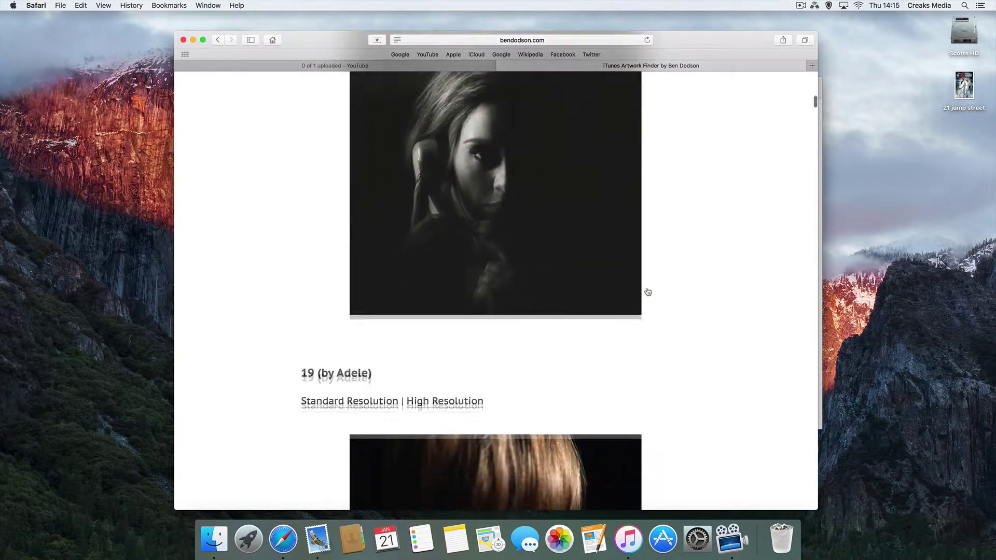
{"action": "right_click", "coordinate": [475, 269]}
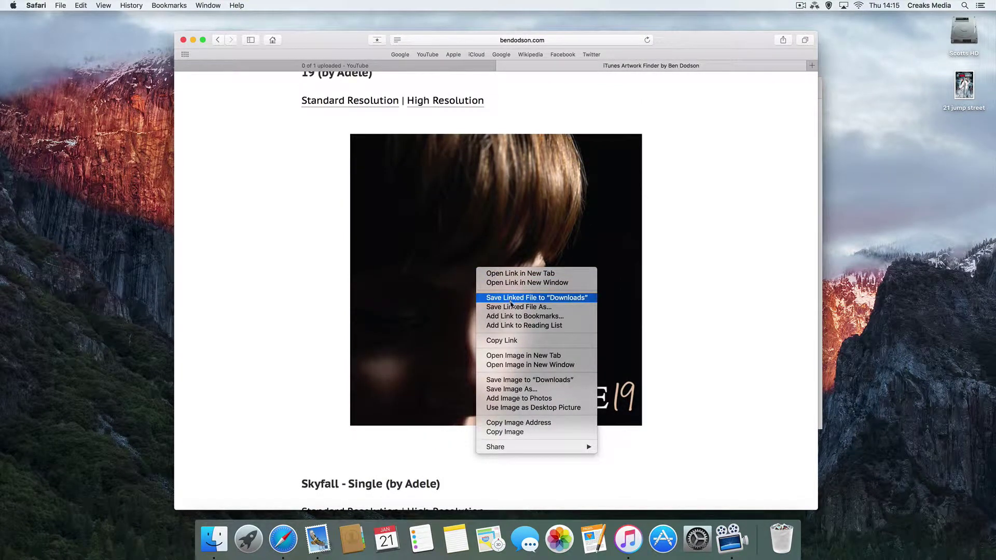
{"action": "left_click", "coordinate": [524, 356]}
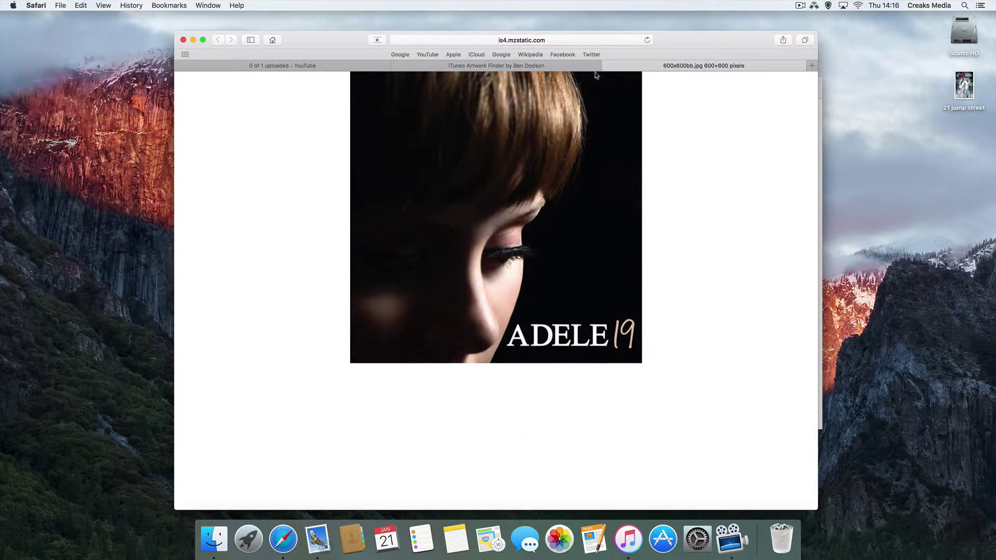
{"action": "left_click", "coordinate": [607, 66]}
Step: Open the high-resolution cover of 19, save it to the Desktop as "adele 19", close the image page and minimize Safari
{"action": "left_click", "coordinate": [462, 103]}
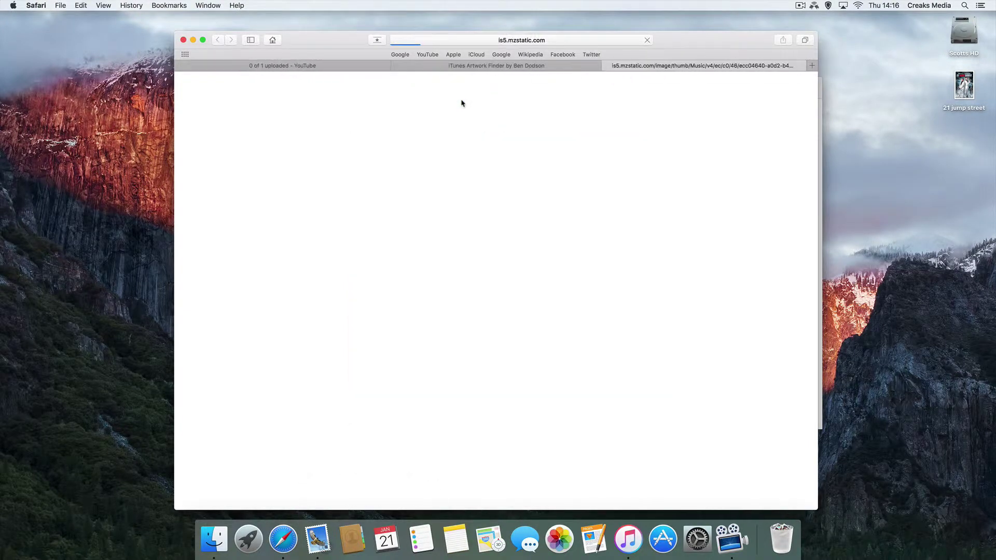
{"action": "right_click", "coordinate": [482, 165]}
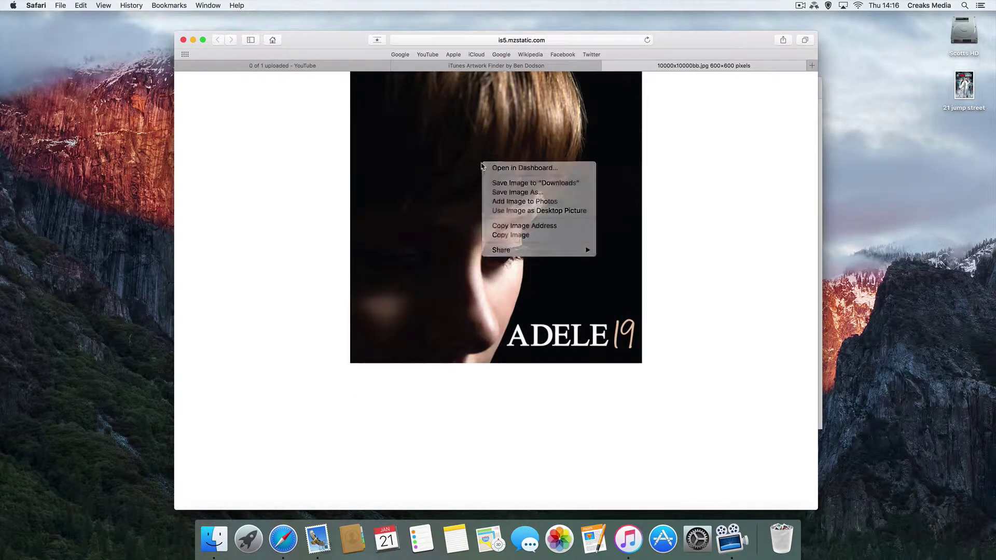
{"action": "left_click", "coordinate": [493, 193]}
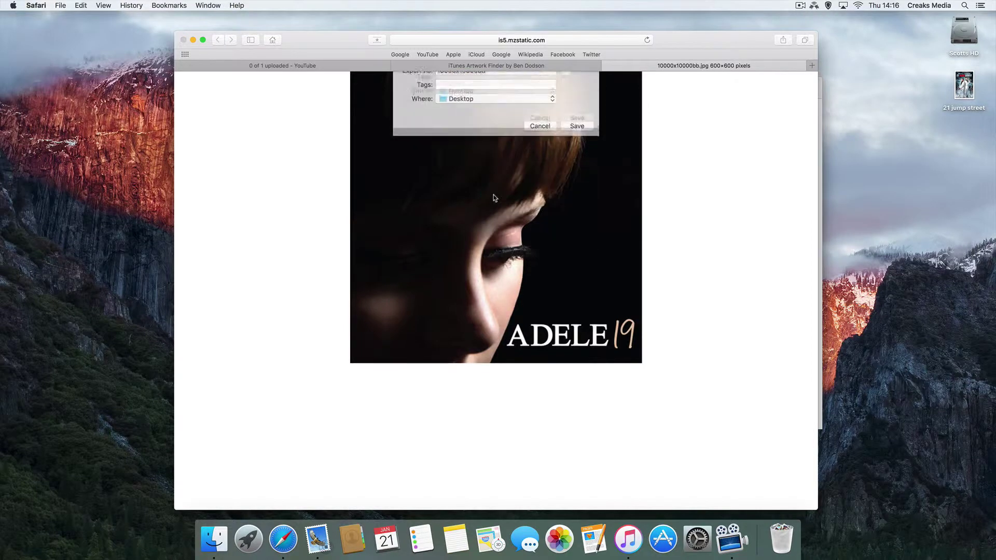
{"action": "type", "text": "adele 19"}
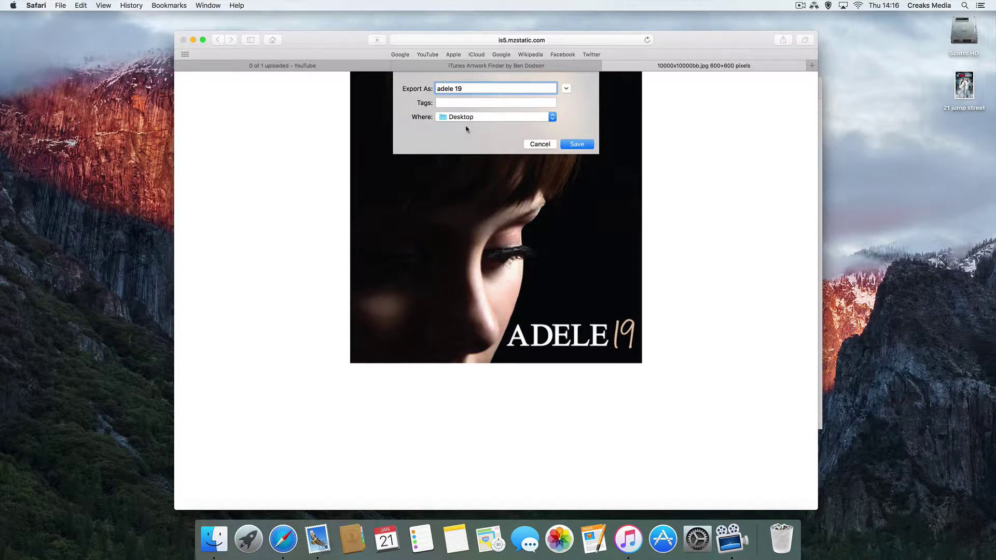
{"action": "left_click", "coordinate": [567, 145]}
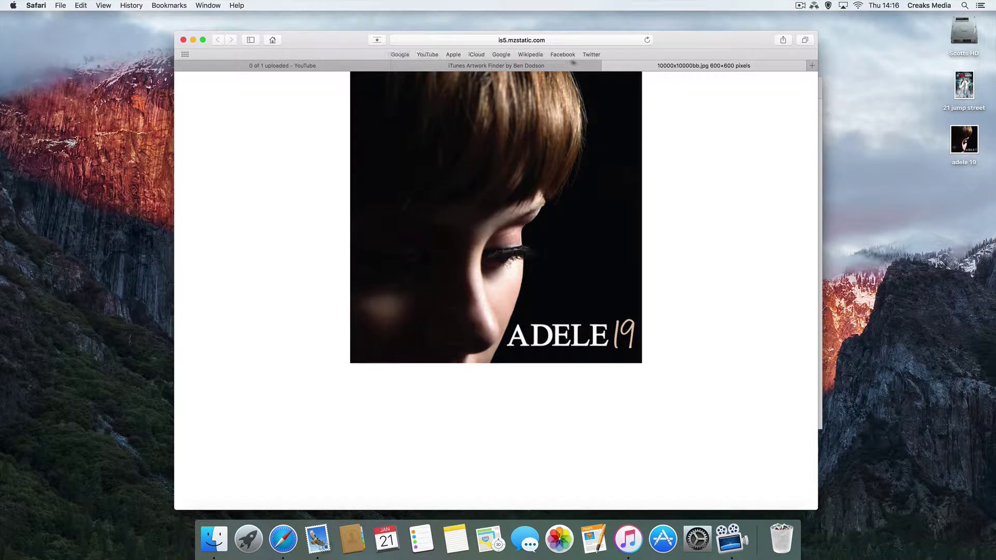
{"action": "left_click", "coordinate": [608, 66]}
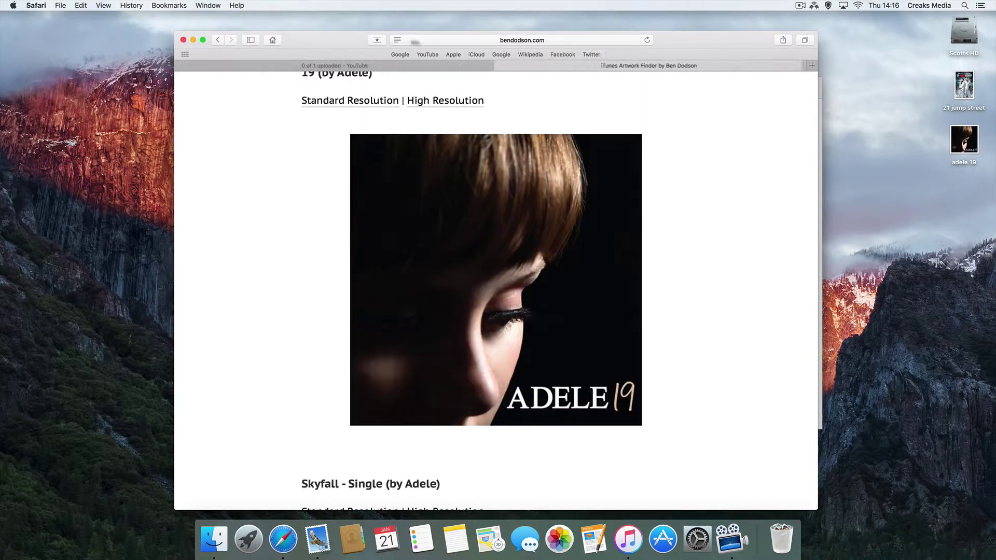
{"action": "left_click", "coordinate": [193, 40]}
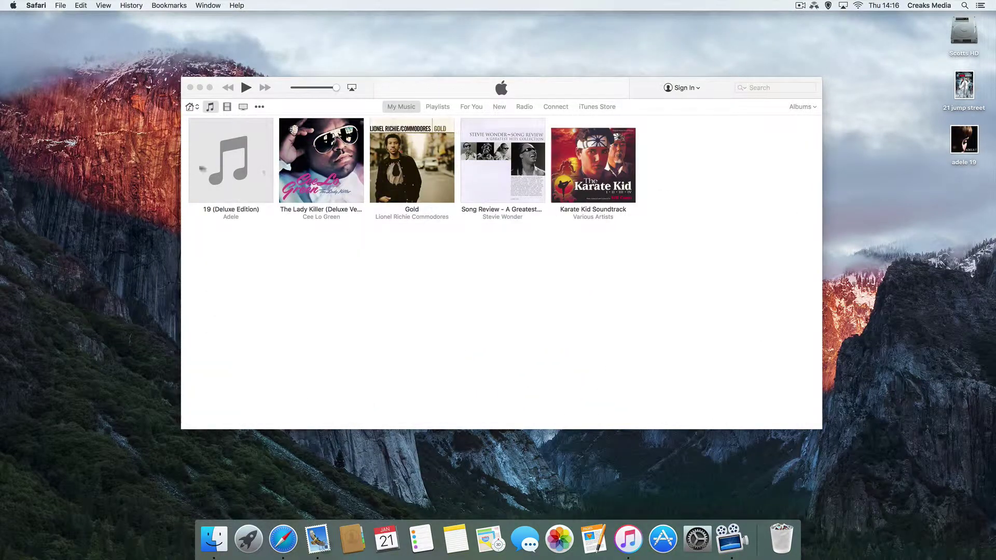
Step: Add the "adele 19" image from the Desktop as artwork for the 19 (Deluxe Edition) album in iTunes, saving the change
{"action": "right_click", "coordinate": [231, 163]}
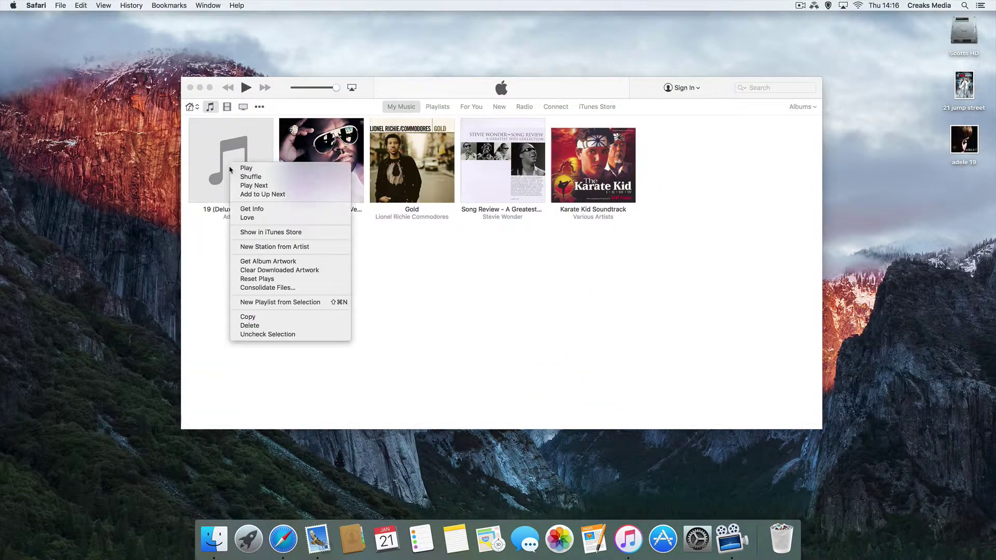
{"action": "left_click", "coordinate": [260, 209]}
{"action": "left_click", "coordinate": [473, 165]}
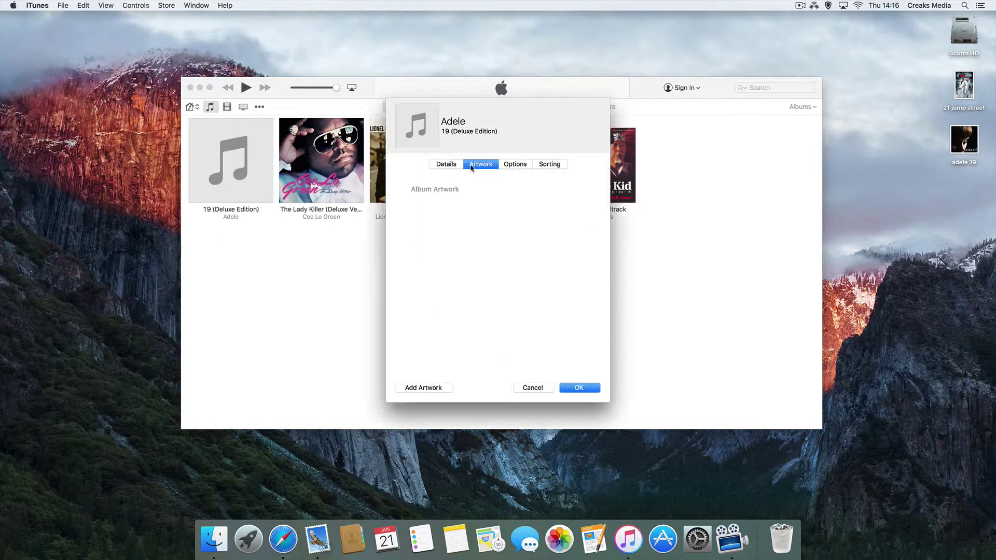
{"action": "left_click", "coordinate": [437, 387]}
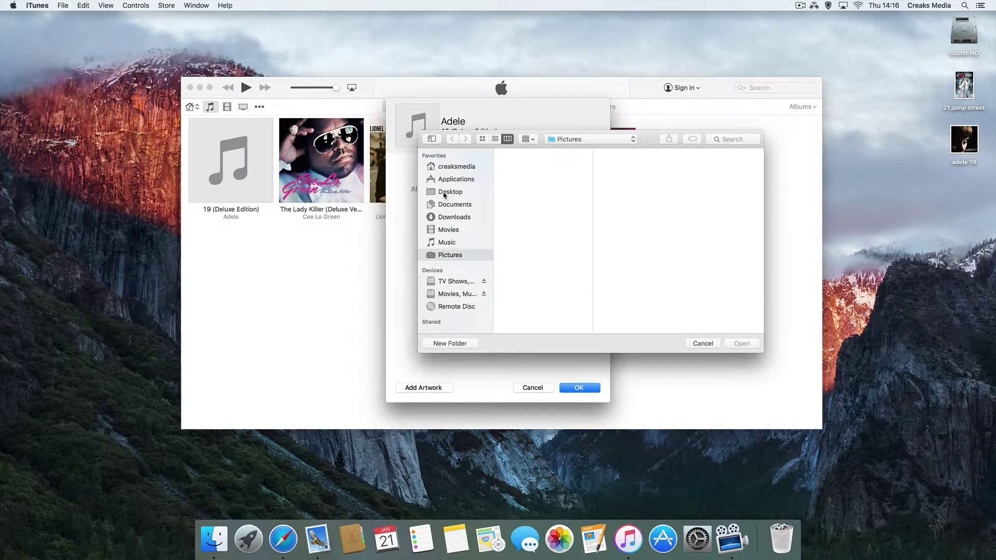
{"action": "left_click", "coordinate": [445, 193]}
{"action": "left_click", "coordinate": [521, 164]}
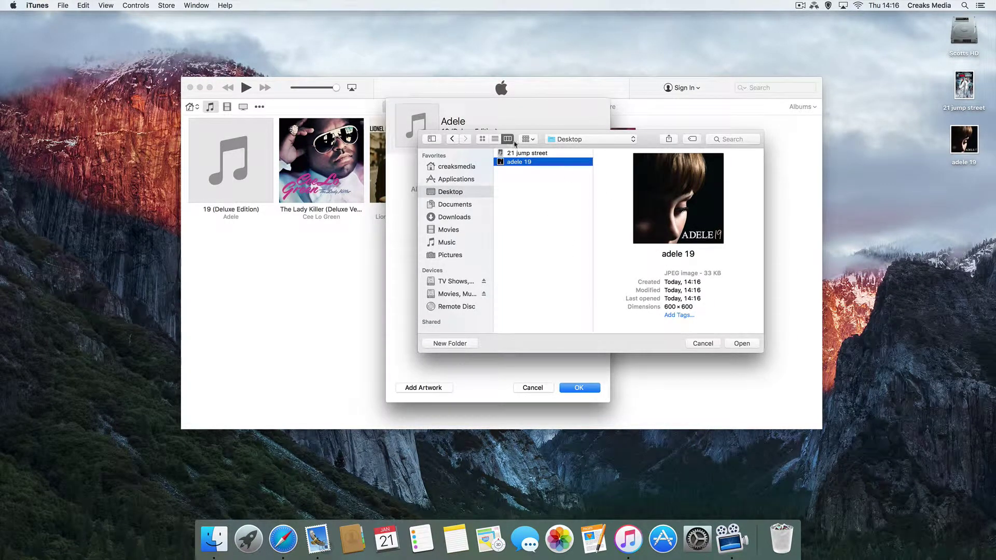
{"action": "left_click", "coordinate": [727, 345]}
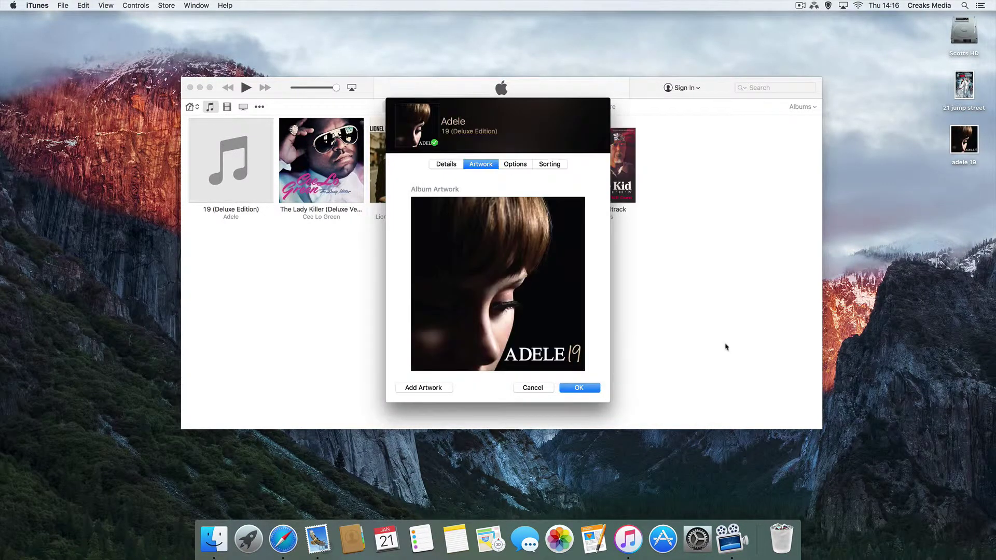
{"action": "left_click", "coordinate": [594, 388]}
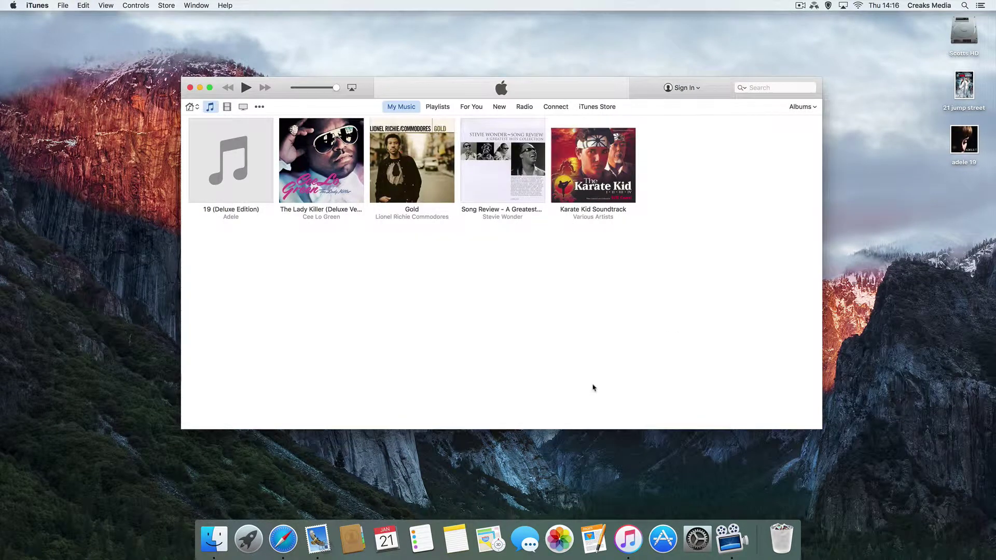